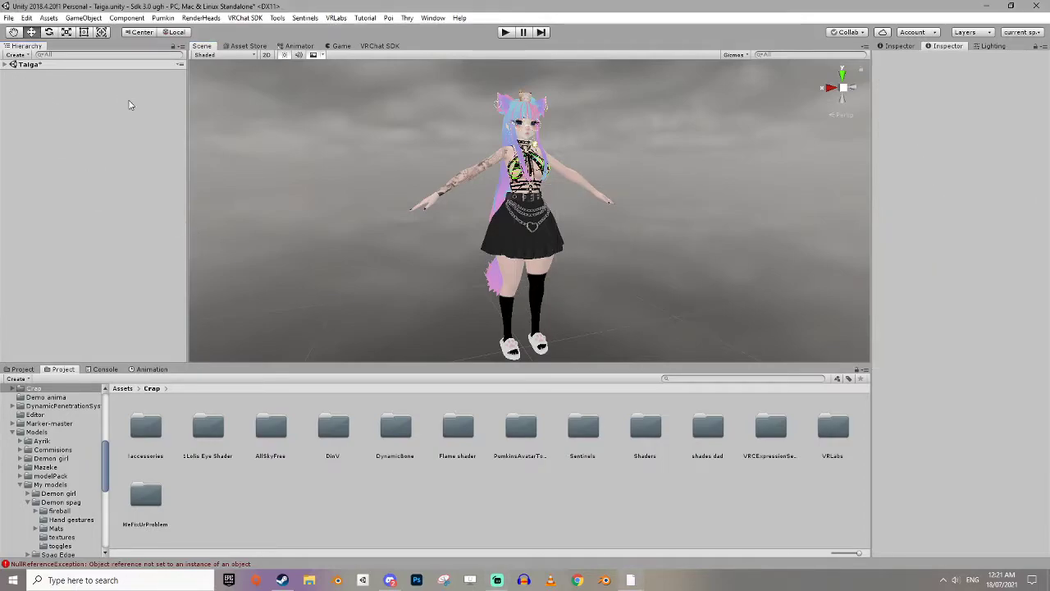
Expand the Taiga scene and the Taiga avatar in the Hierarchy to list Dress and its sibling parts.
mouse_move(588, 190)
left_mouse_down("alt")
mouse_move(592, 246)
mouse_move(583, 251)
mouse_move(642, 273)
mouse_move(585, 268)
mouse_move(614, 248)
left_mouse_up("alt")
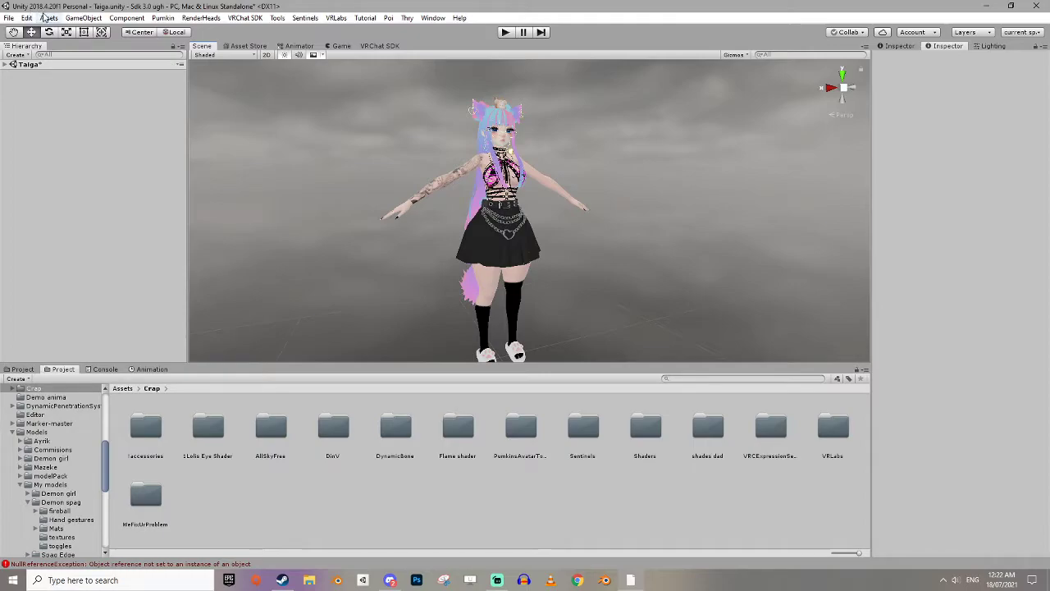
left_click_drag(664, 227, 632, 267, "alt")
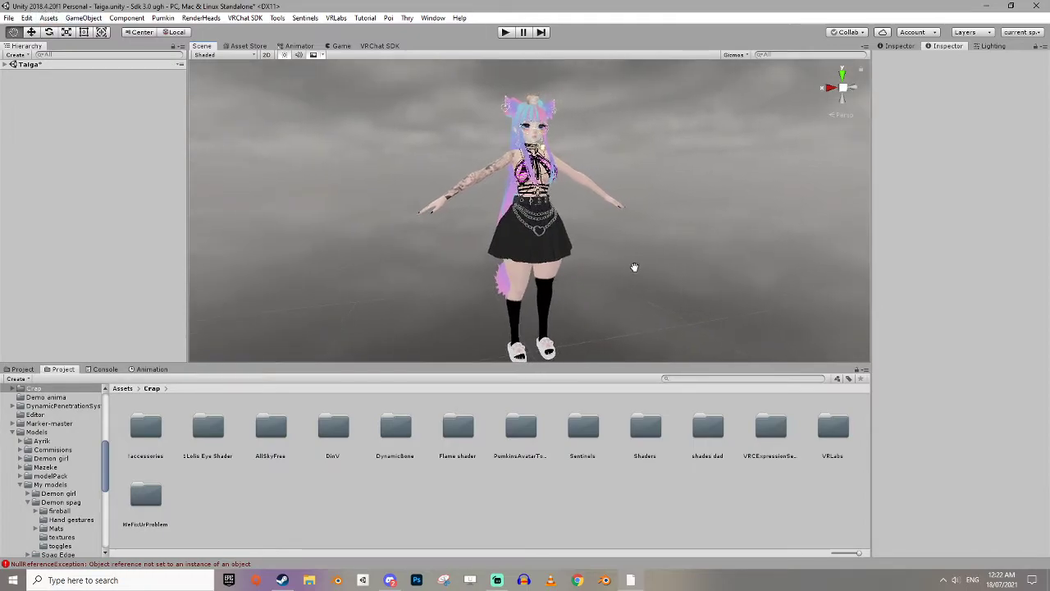
left_click(5, 64)
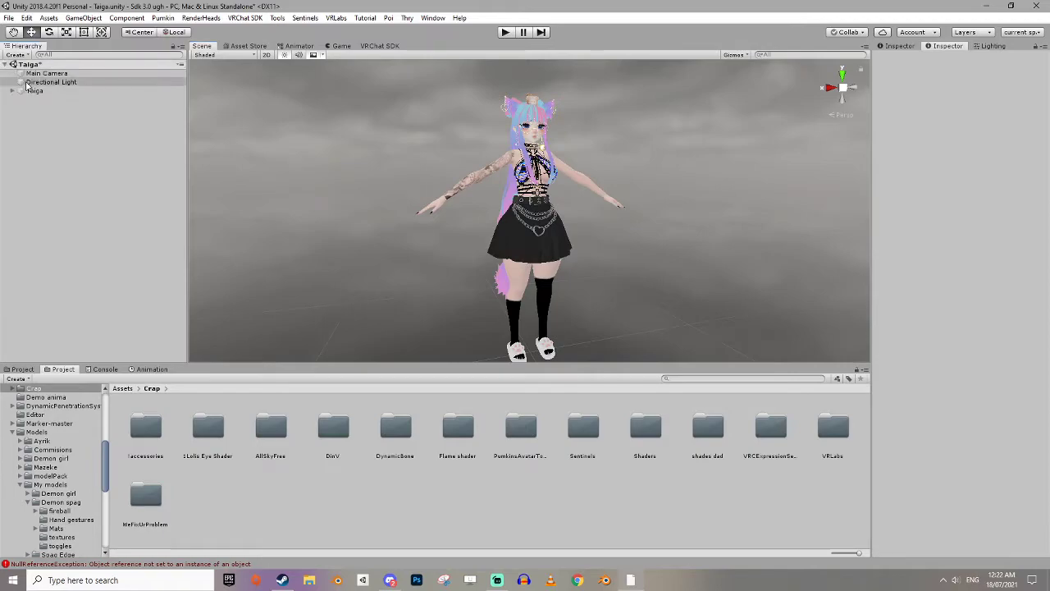
left_click(12, 91)
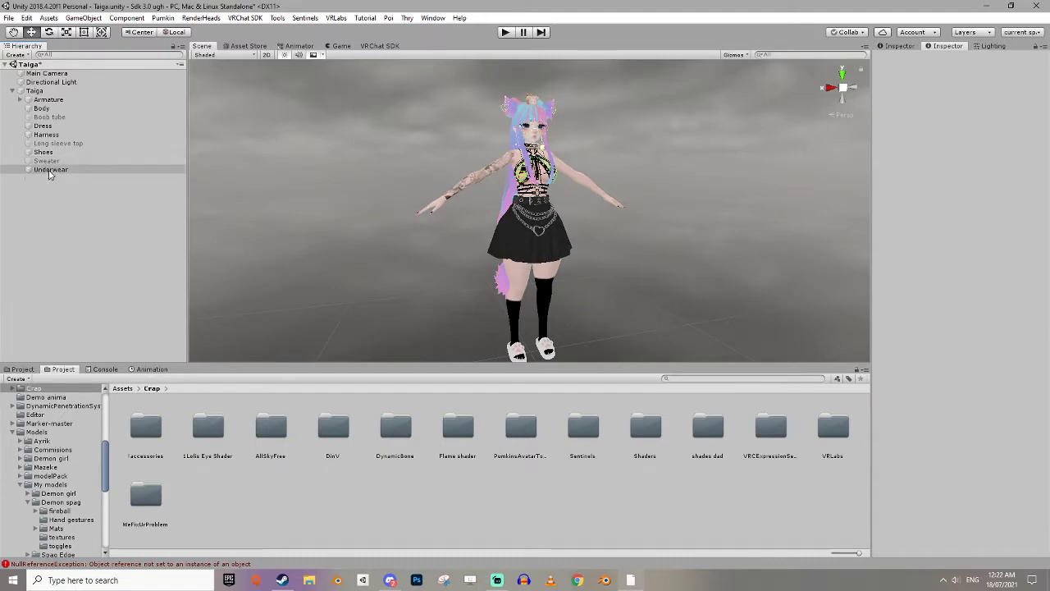
Select Dress and frame the view on its skirt bounds box around the avatar.
left_click(61, 126)
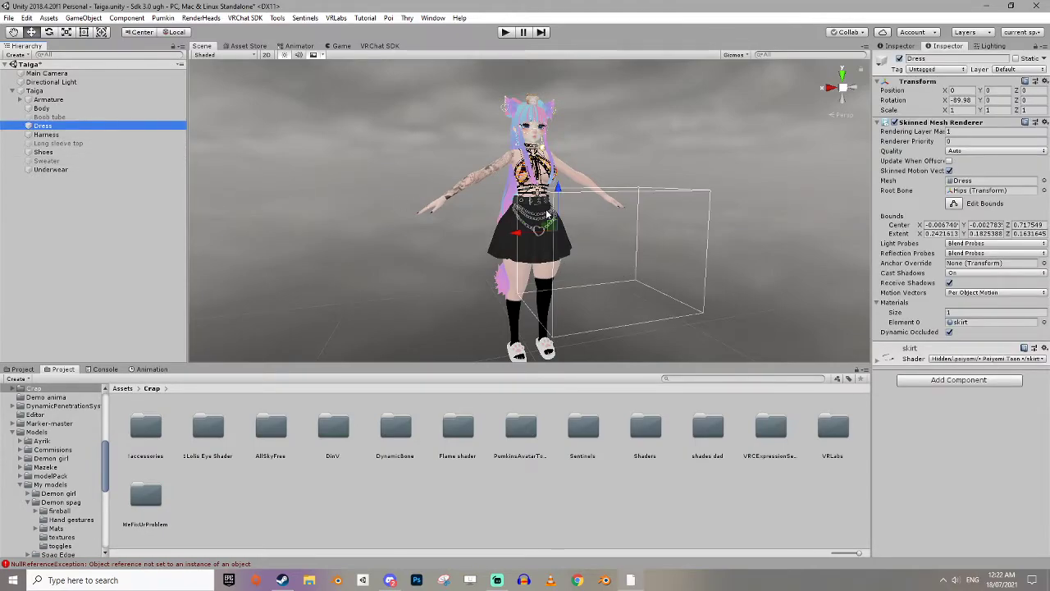
key("f")
scroll(399, 210, "down", 3)
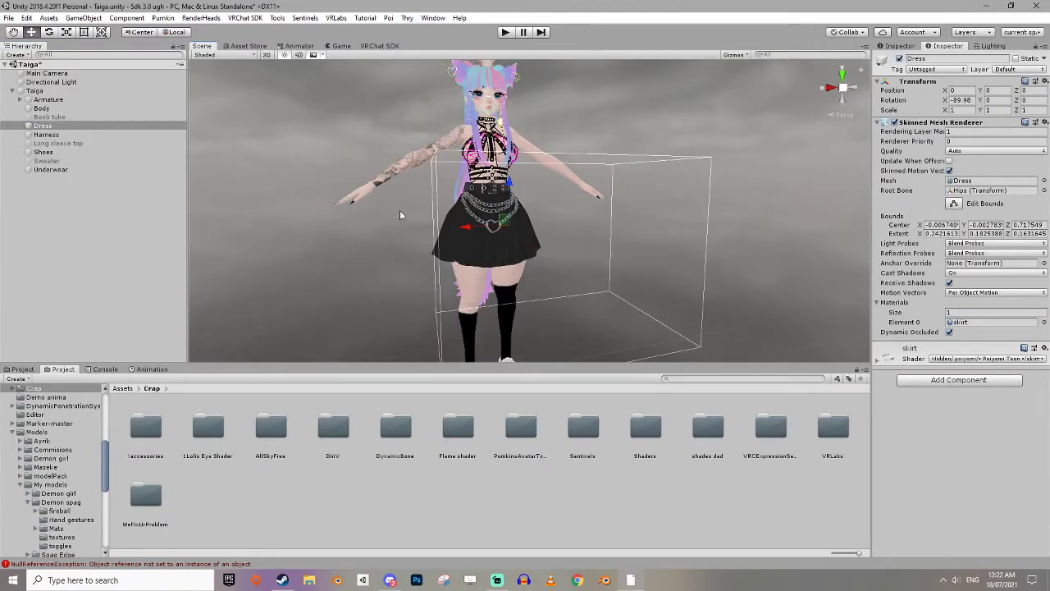
scroll(470, 207, "down", 2)
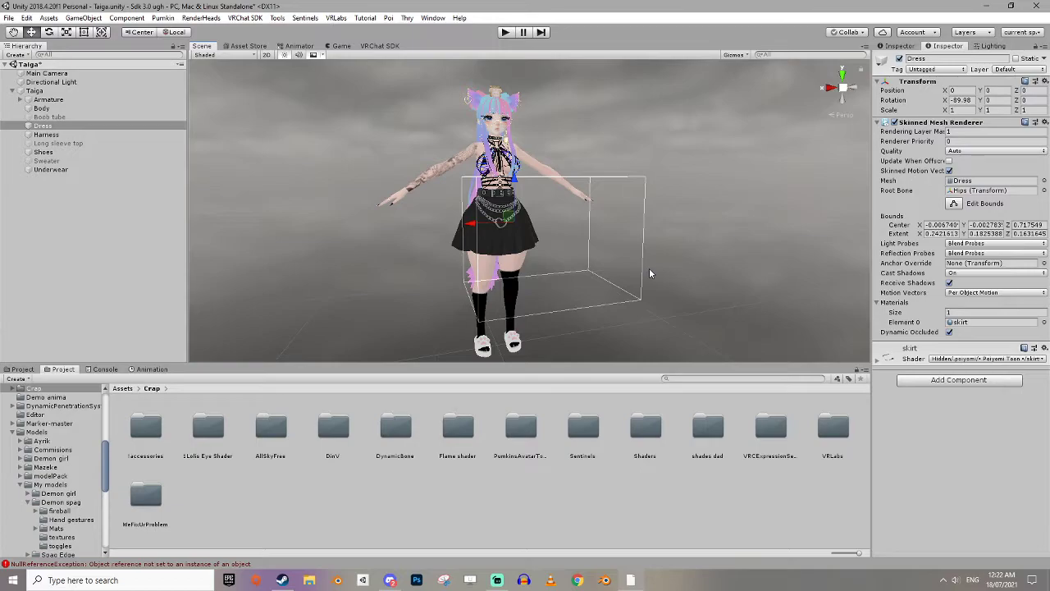
right_click_drag(658, 273, 678, 290)
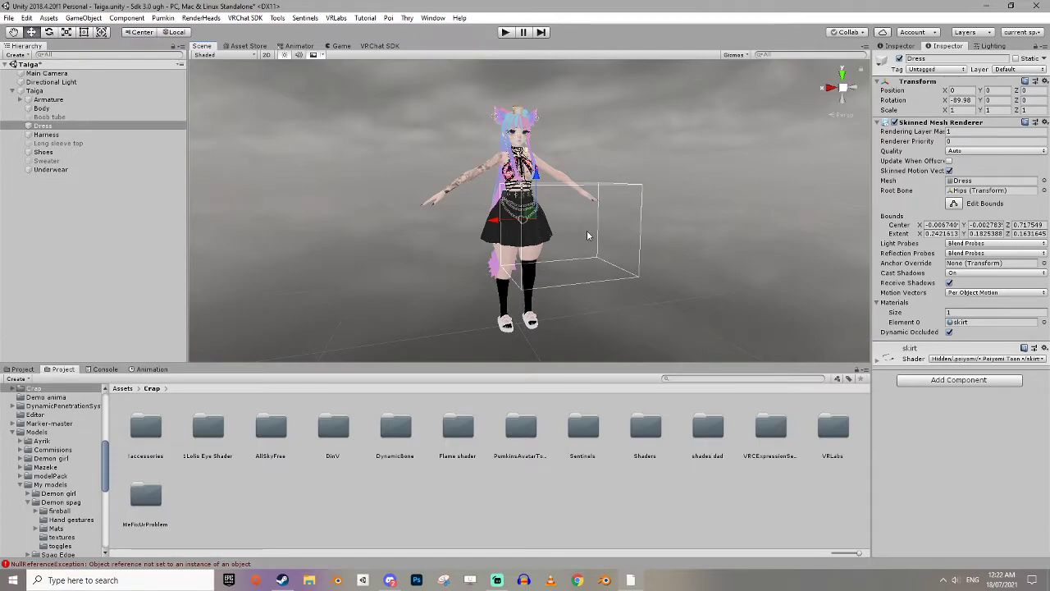
left_click(1021, 34)
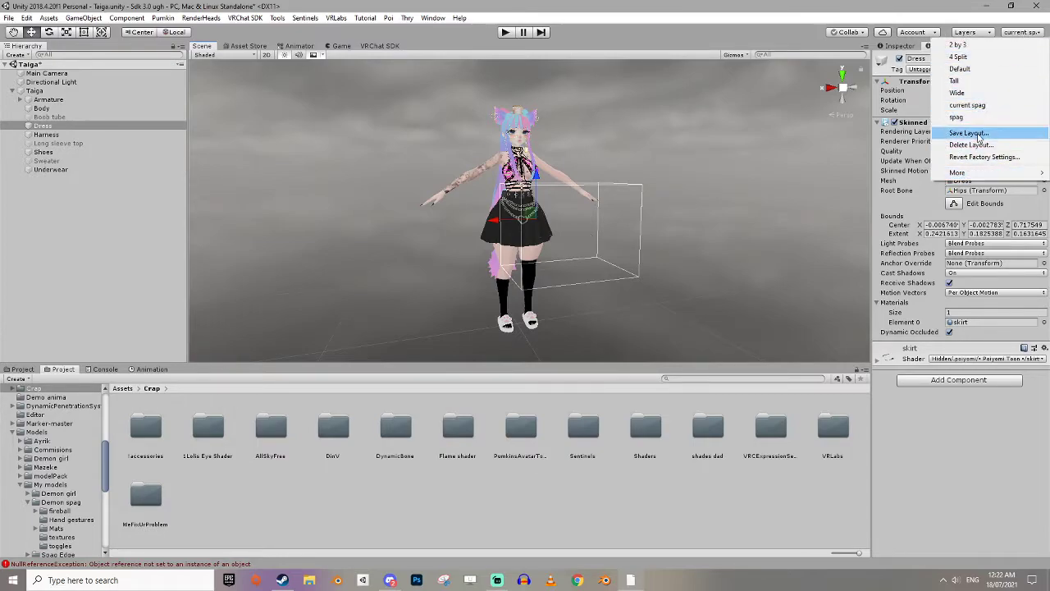
left_click(216, 376)
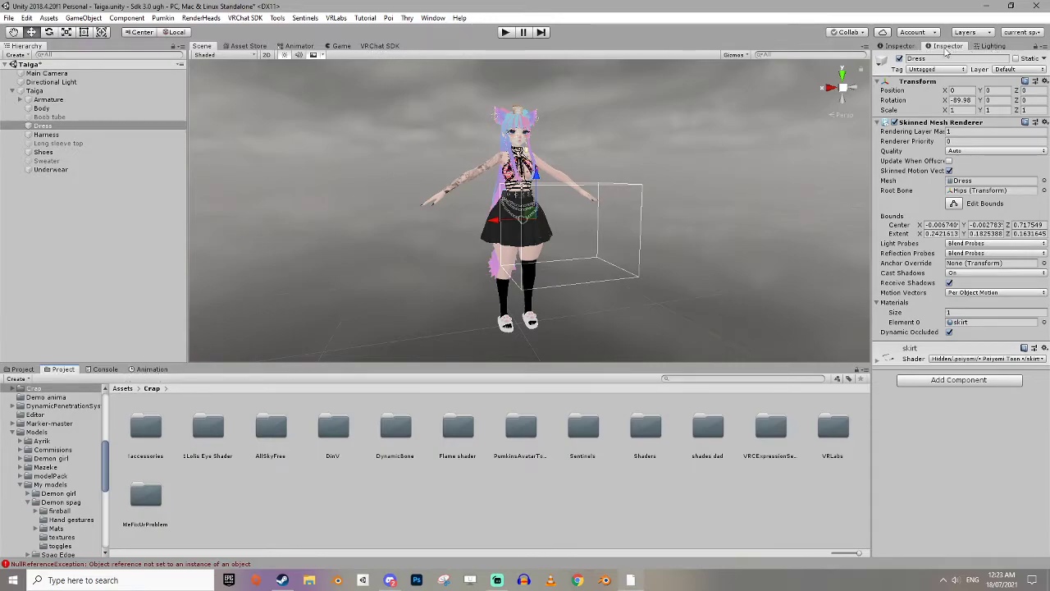
left_click(1020, 32)
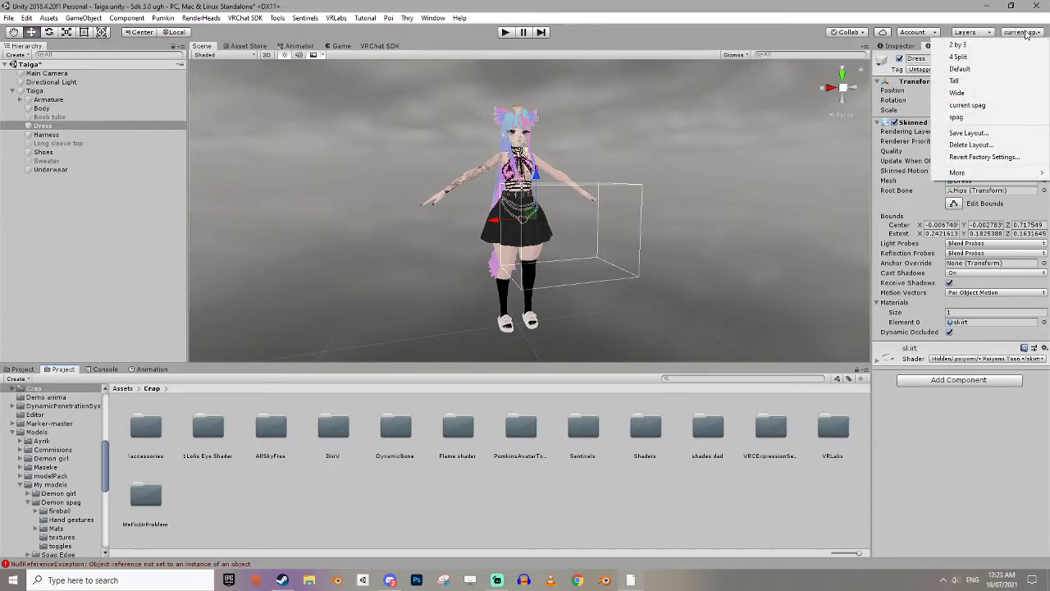
left_click(968, 132)
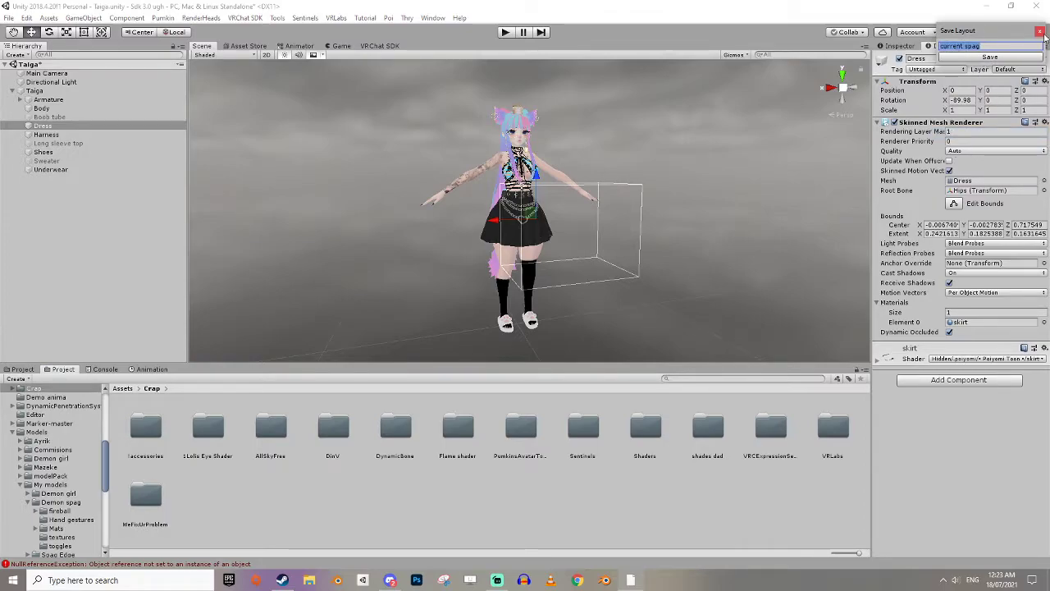
left_click(990, 57)
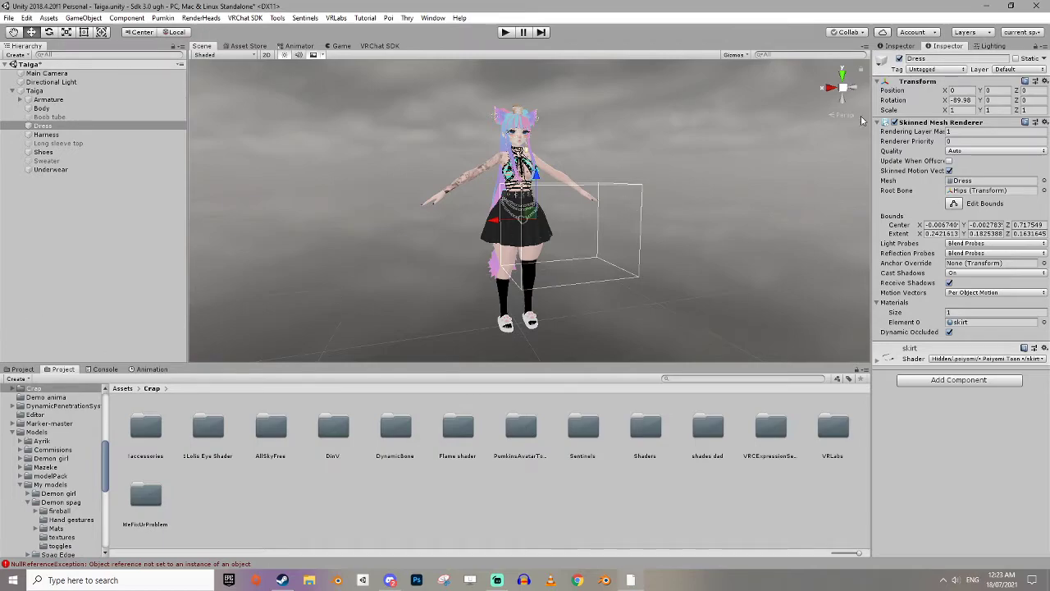
left_click(1024, 33)
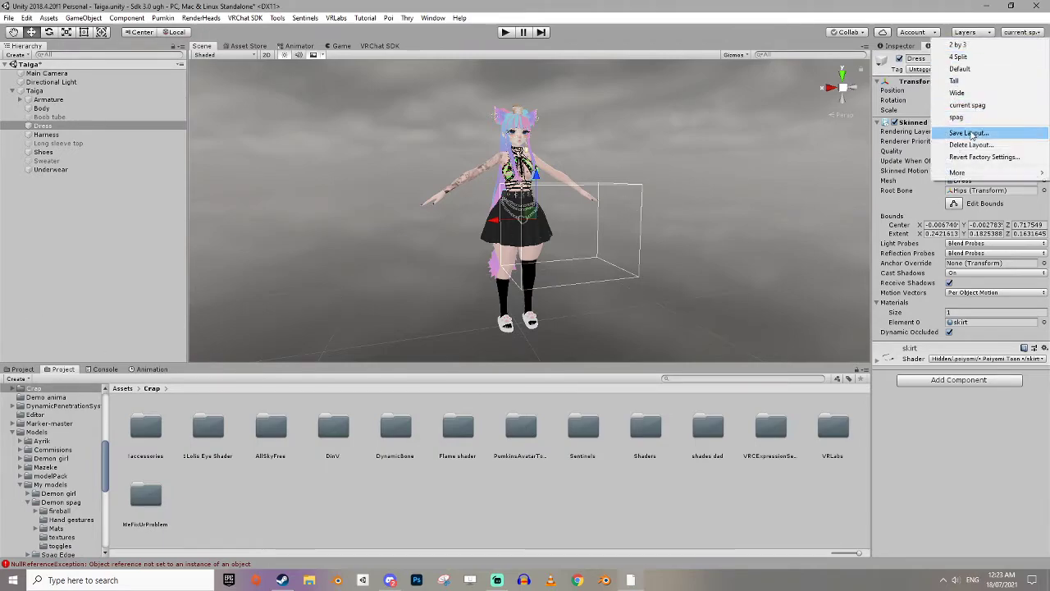
left_click(1003, 25)
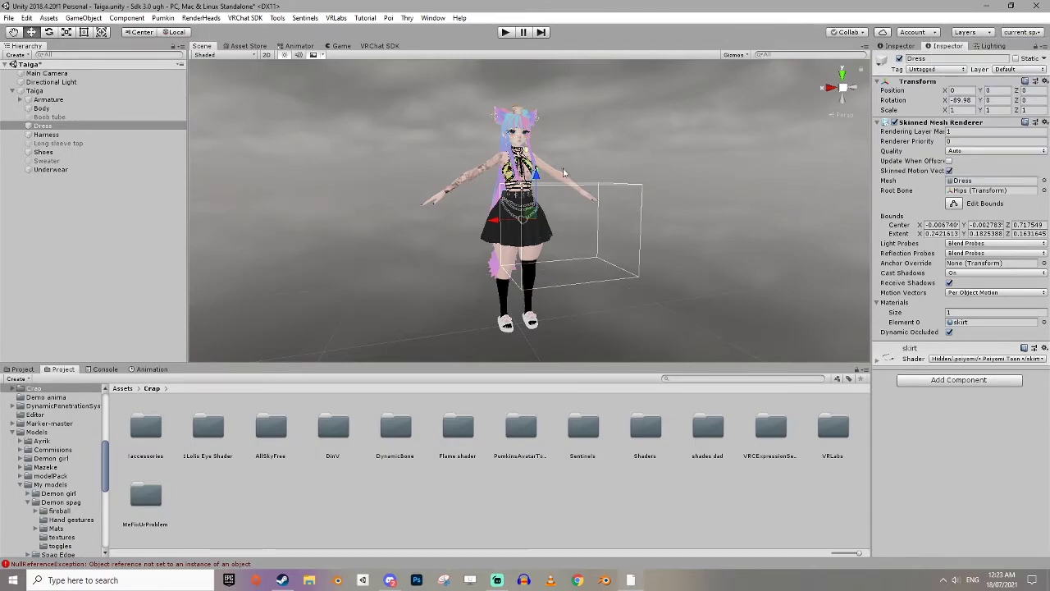
scroll(666, 275, "up", 5)
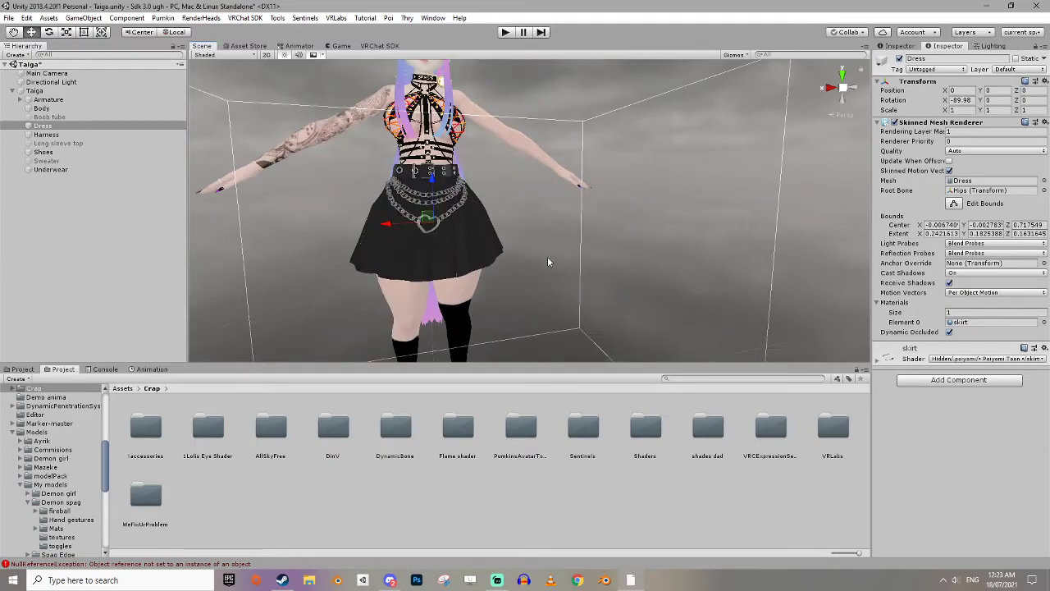
scroll(435, 238, "down", 5)
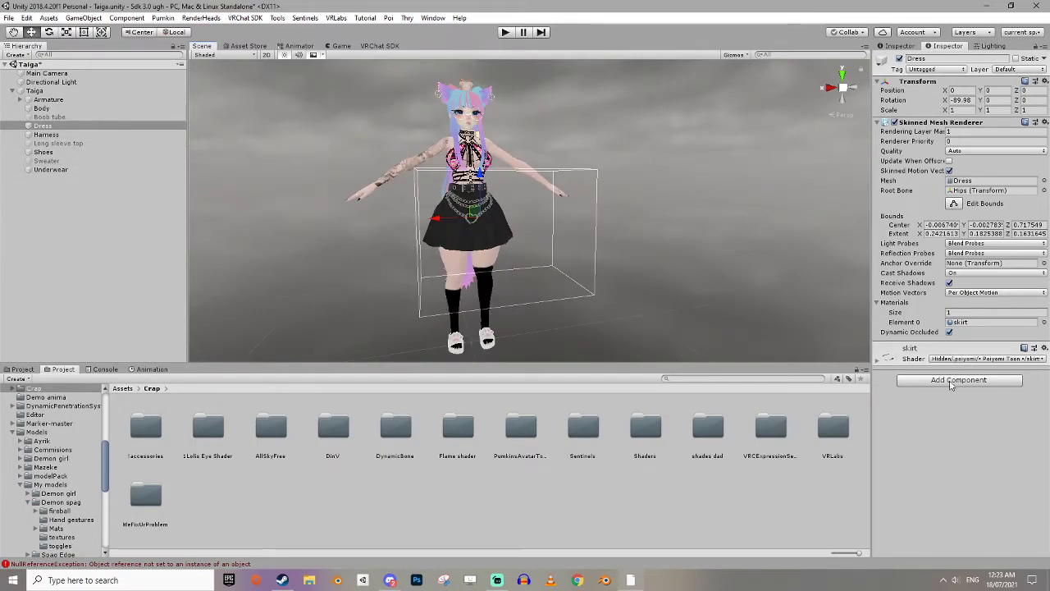
left_click(958, 380)
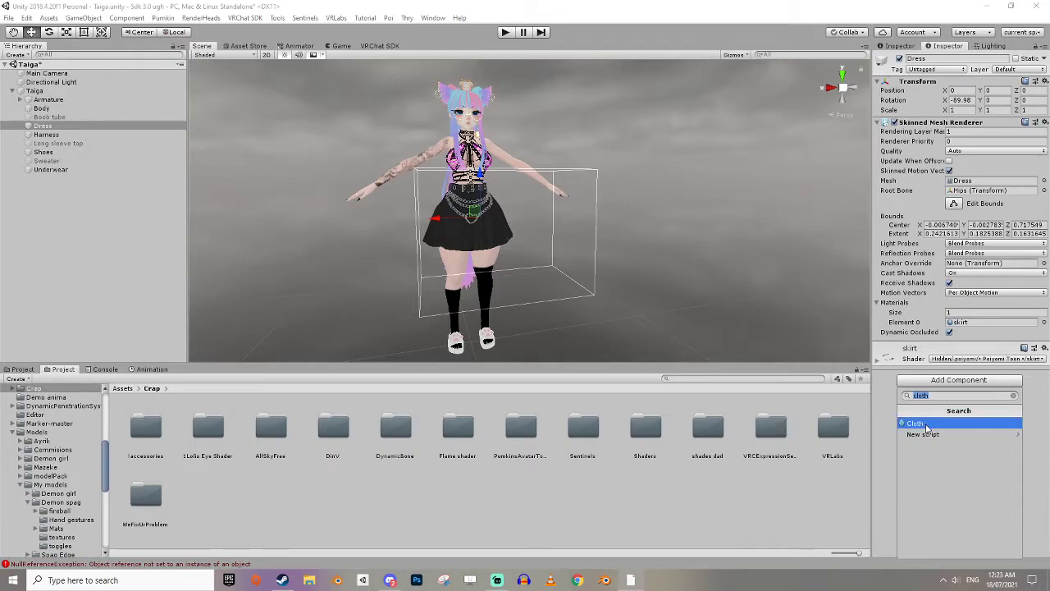
left_click(917, 423)
left_click(949, 355)
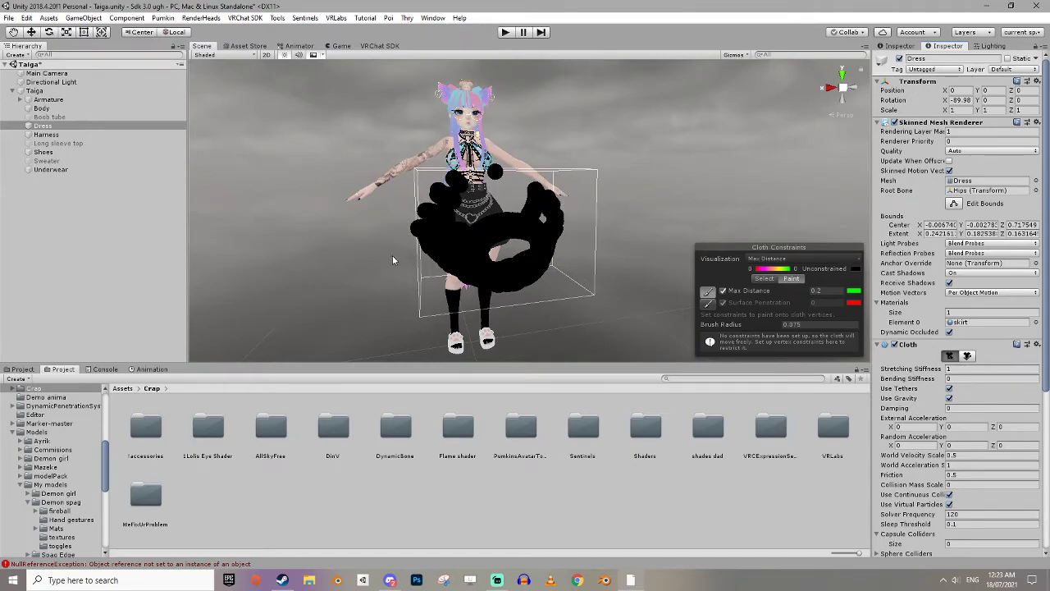
left_click(1032, 348)
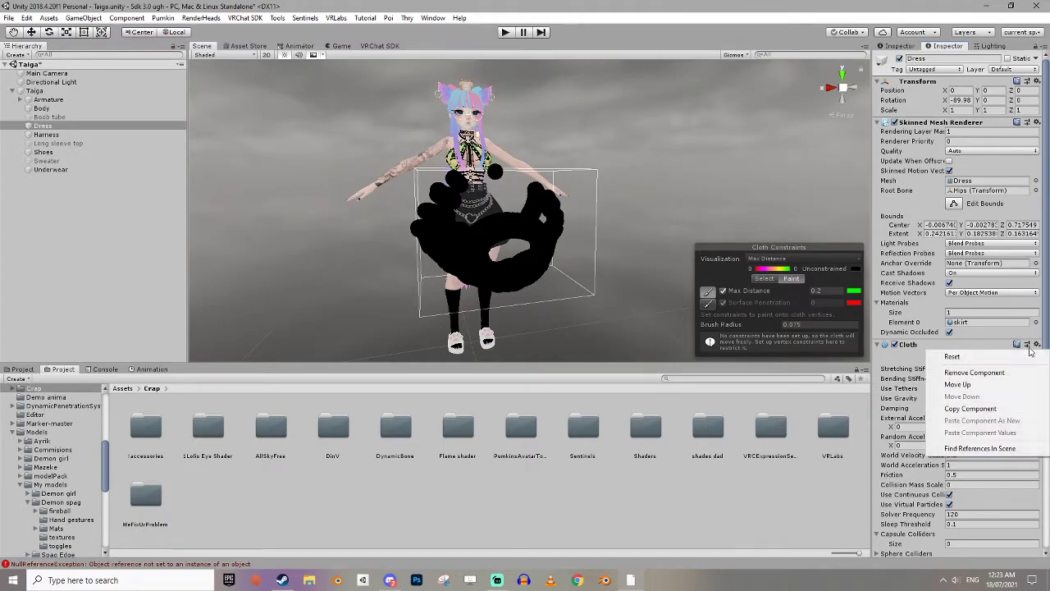
left_click(974, 372)
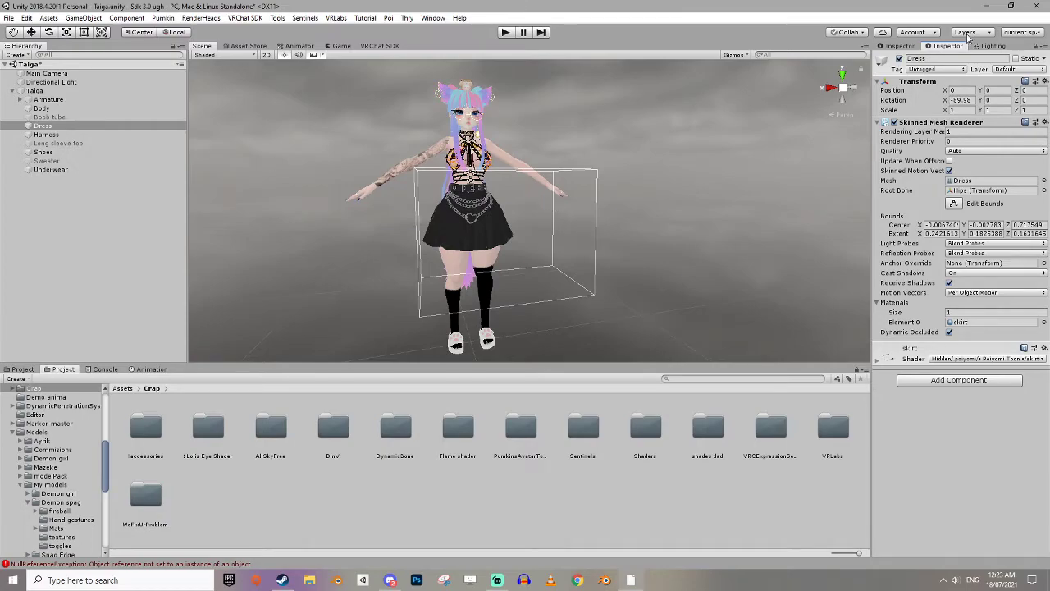
Switch to the Default layout, then select and frame Dress from the Taiga hierarchy.
left_click(1017, 33)
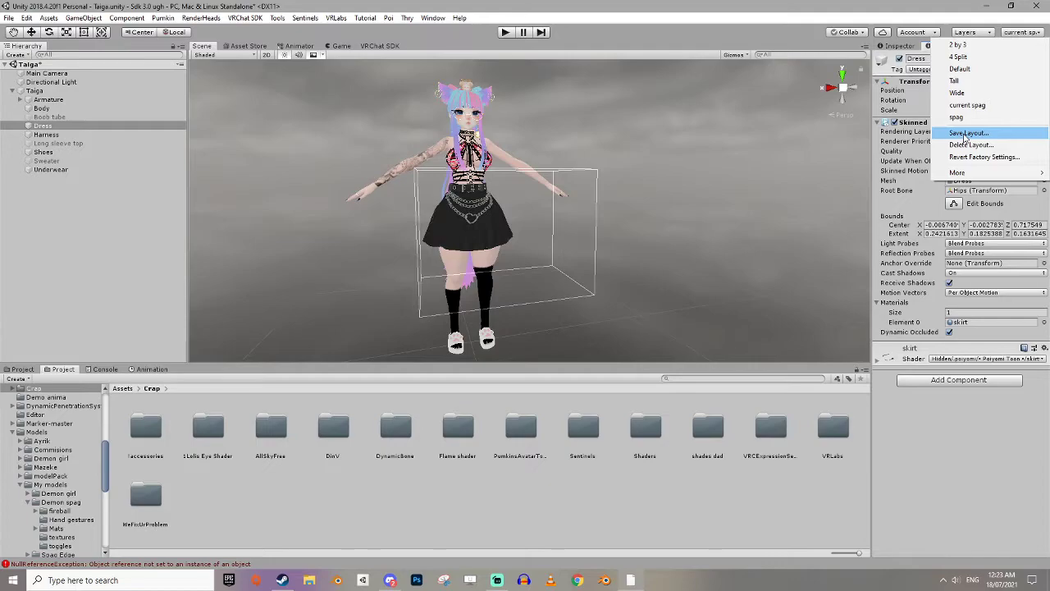
left_click(961, 69)
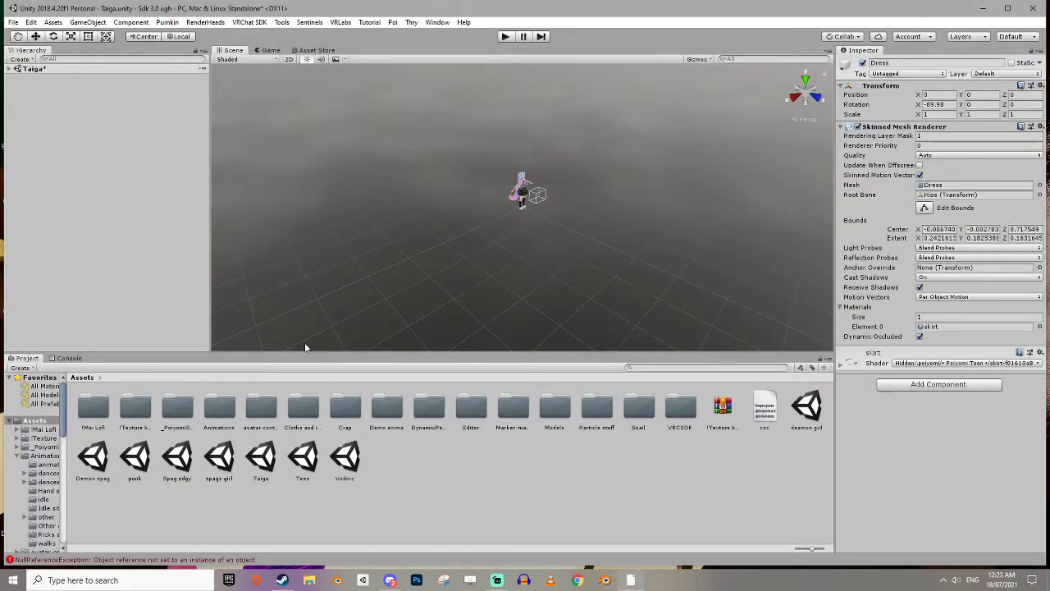
left_click(9, 70)
left_click(17, 95)
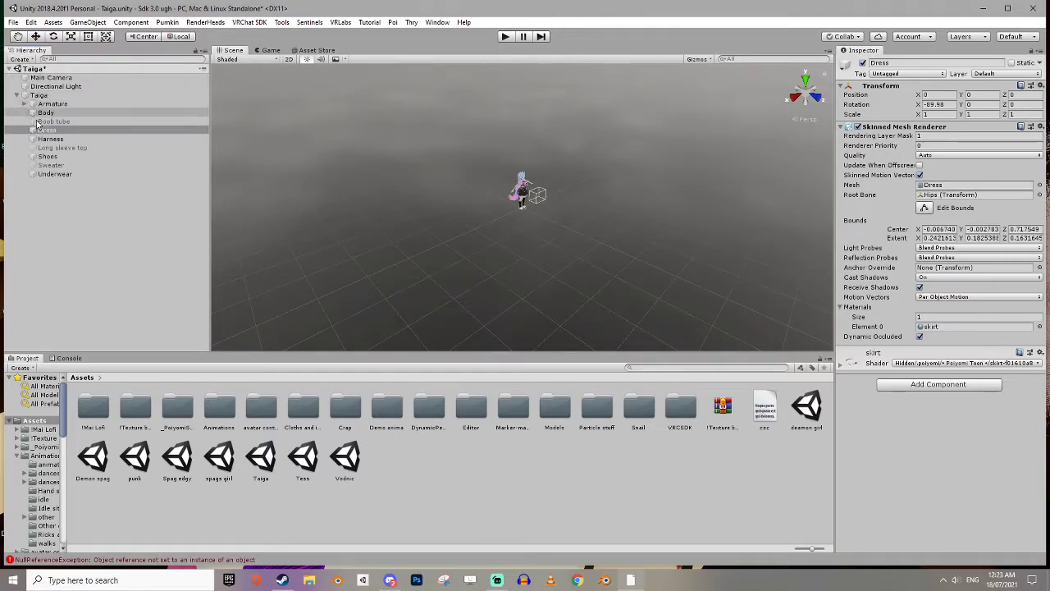
left_click(44, 131)
key("f")
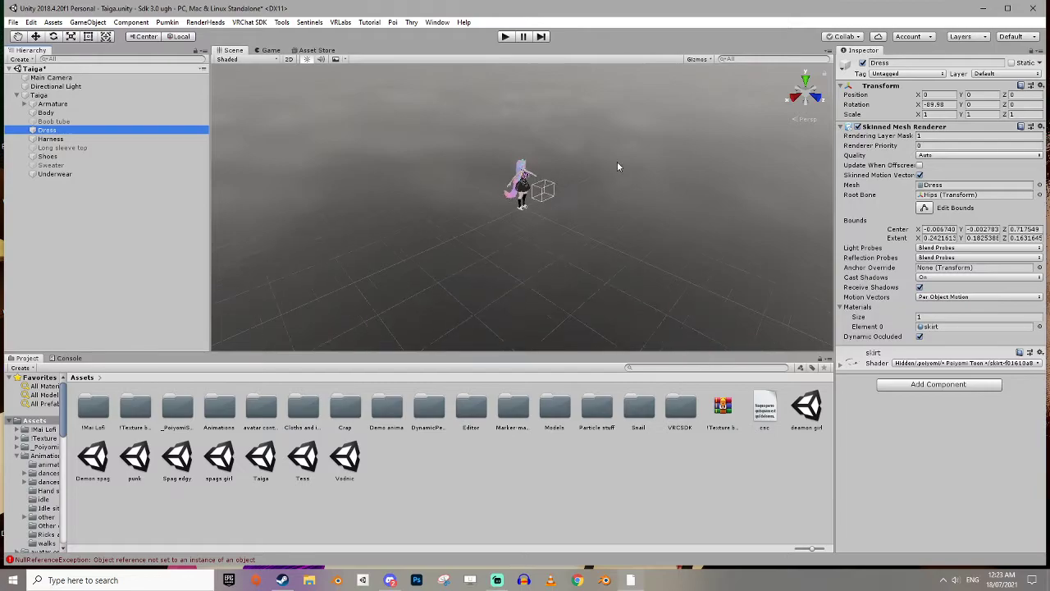
left_click_drag(512, 204, 497, 182, "alt")
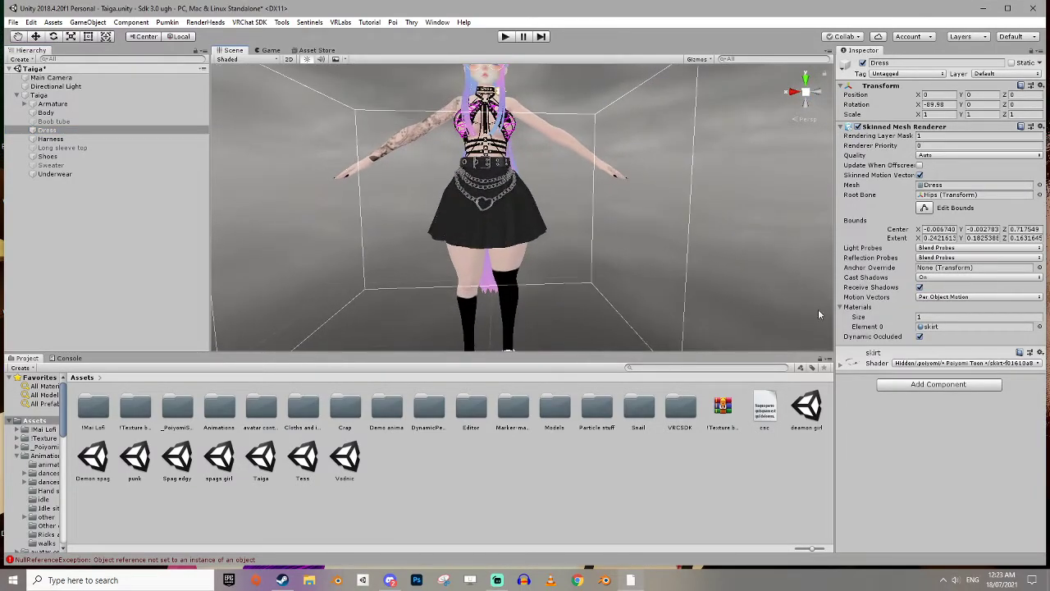
Add a Cloth component to Dress and open its cloth constraint editor.
left_click(938, 384)
left_click(903, 428)
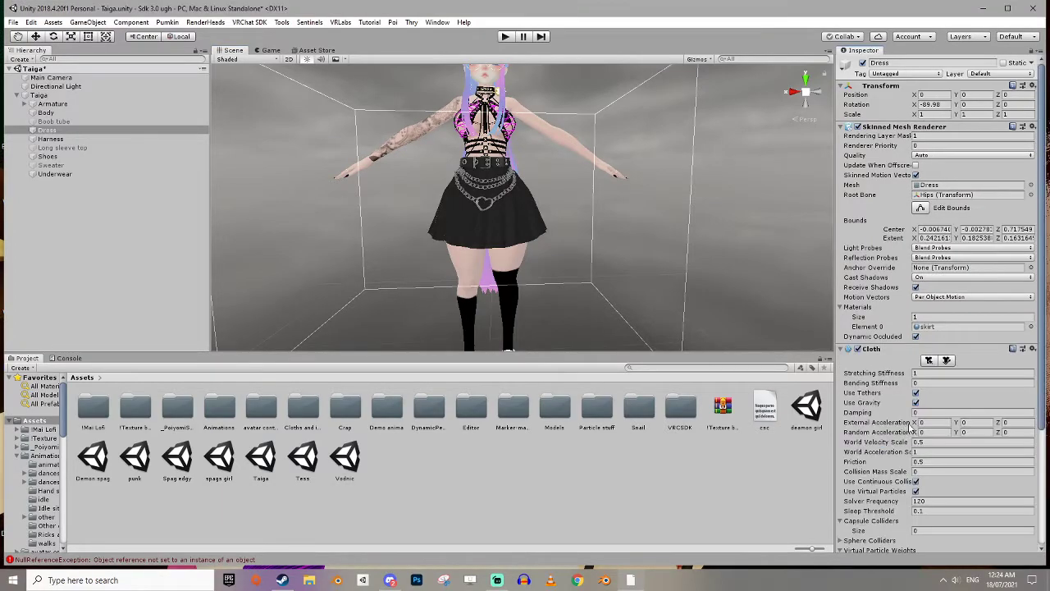
left_click(928, 360)
scroll(495, 220, "down", 3)
scroll(484, 223, "down", 3)
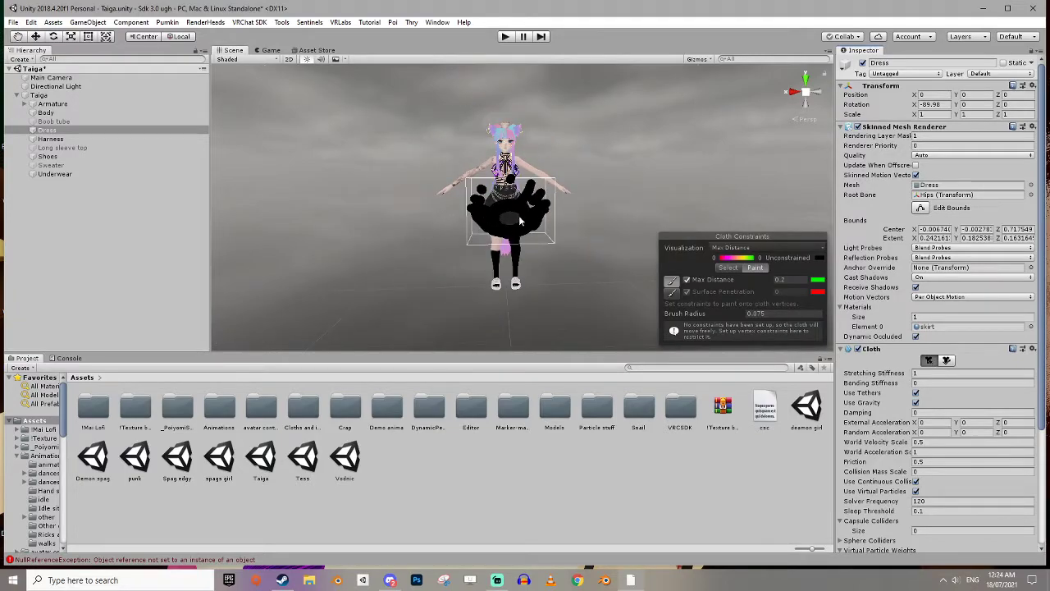
scroll(520, 222, "up", 5)
left_click_drag(450, 203, 509, 192, "alt")
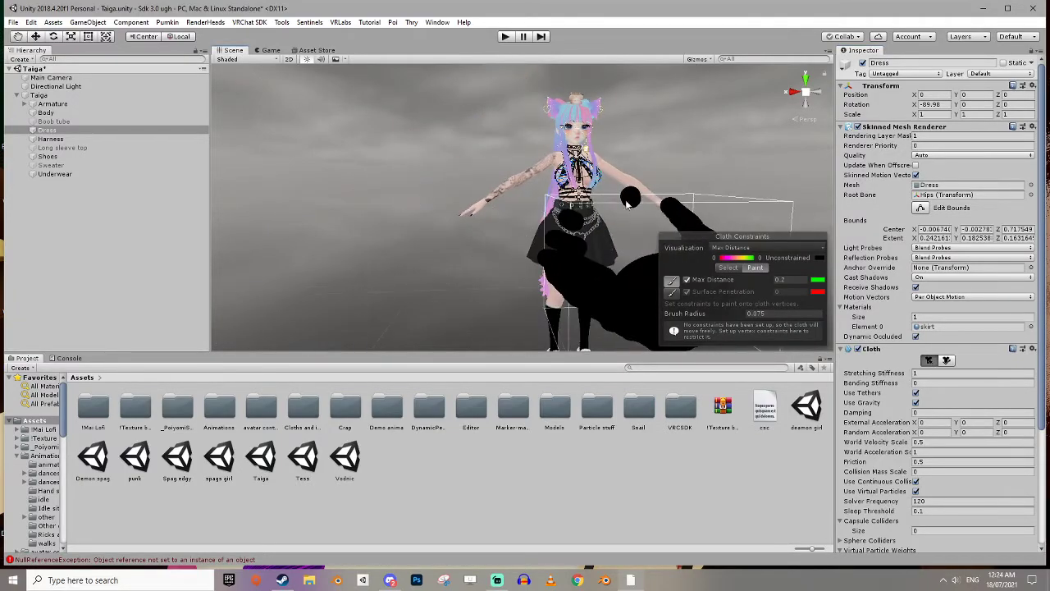
left_click(1033, 38)
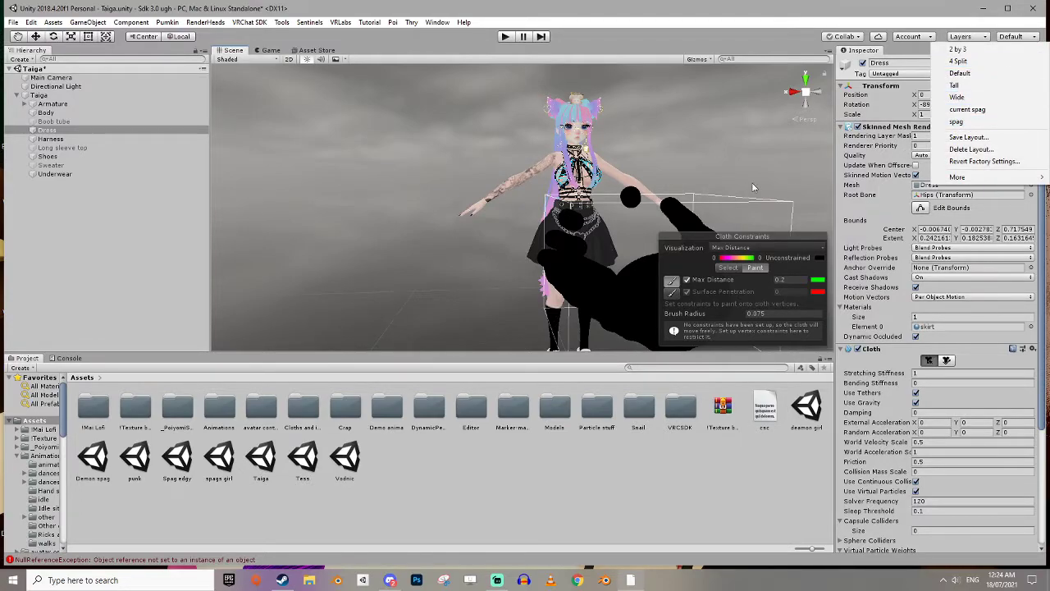
Apply the 'current spag' layout, remove Dress's Cloth component and set Root Bone to Armature.
left_click(983, 113)
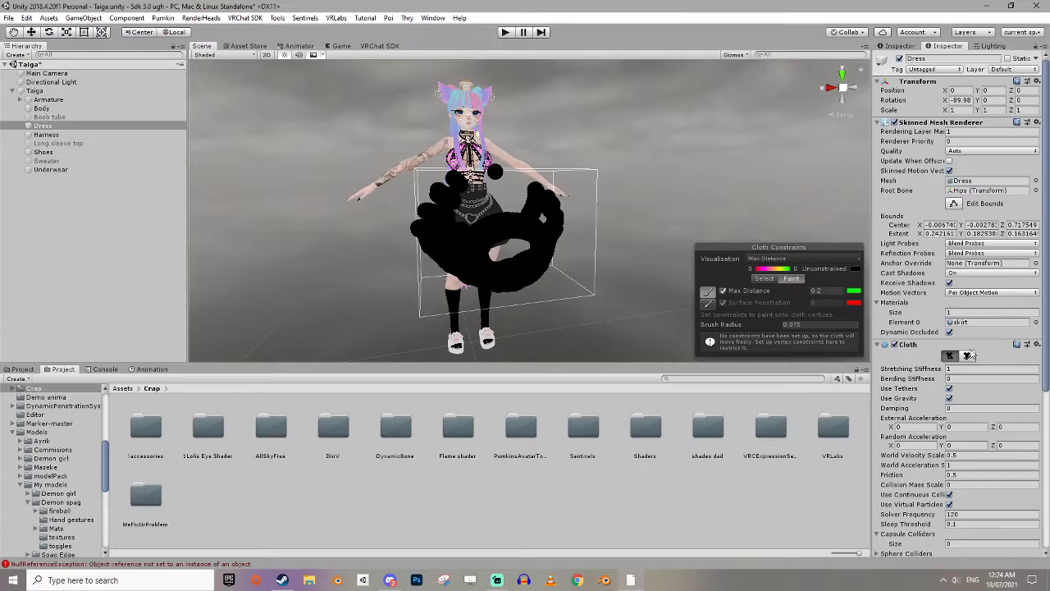
left_click(1037, 345)
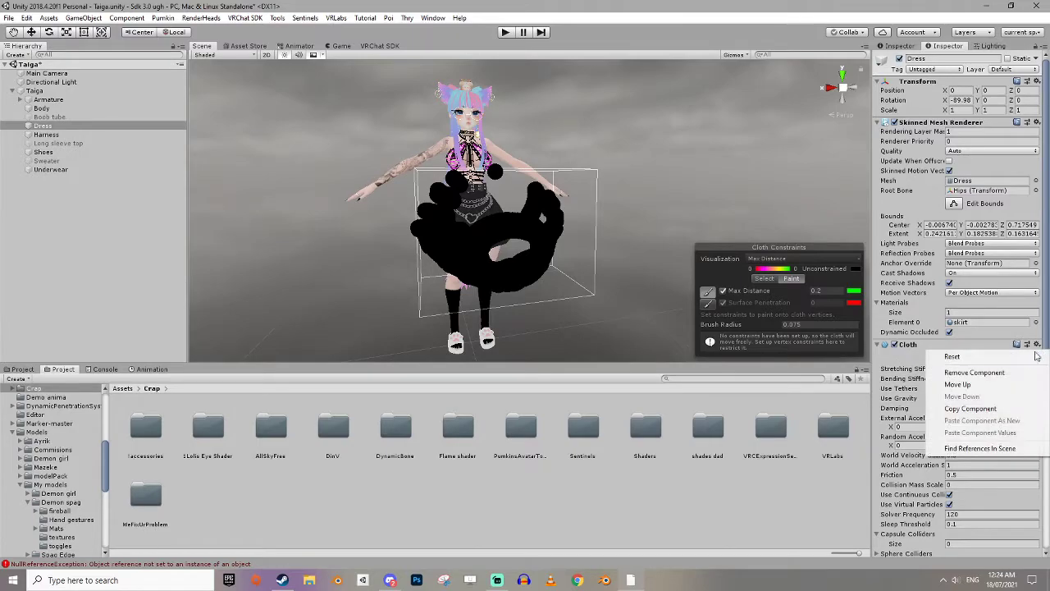
left_click(982, 374)
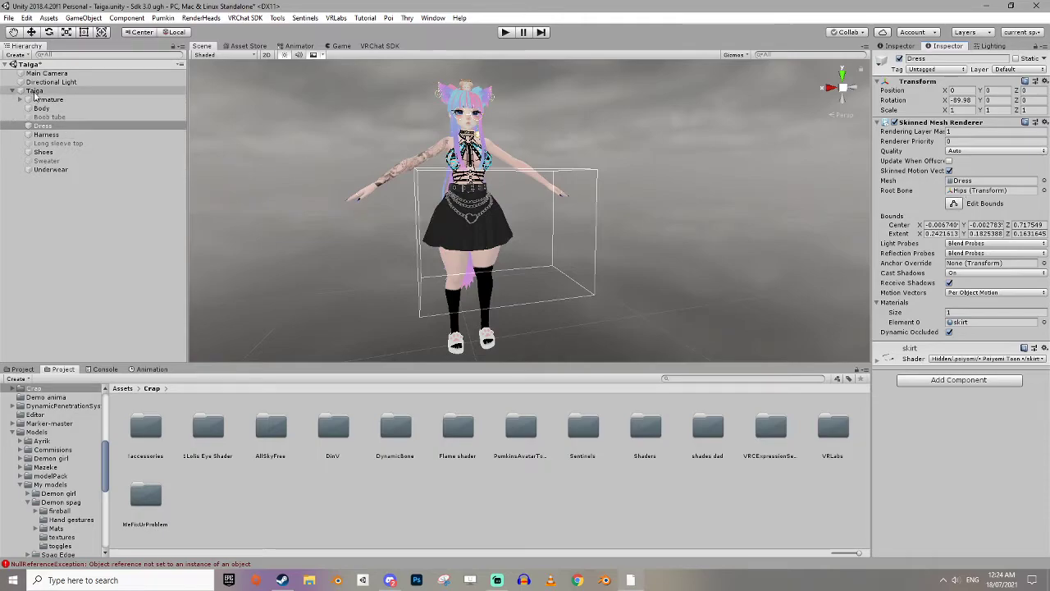
left_click_drag(49, 101, 968, 194)
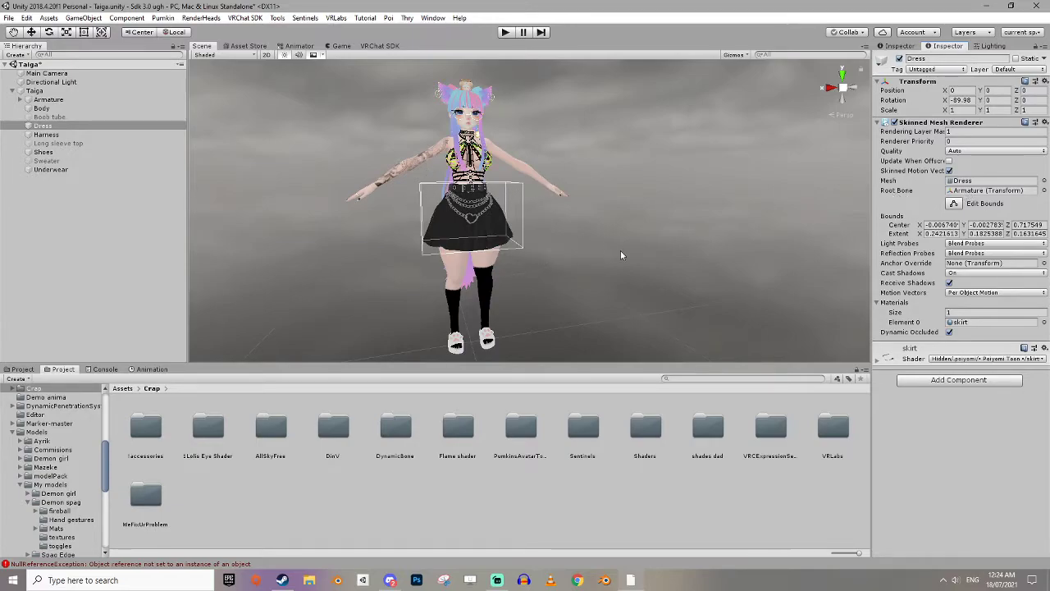
left_click(948, 380)
left_click(934, 421)
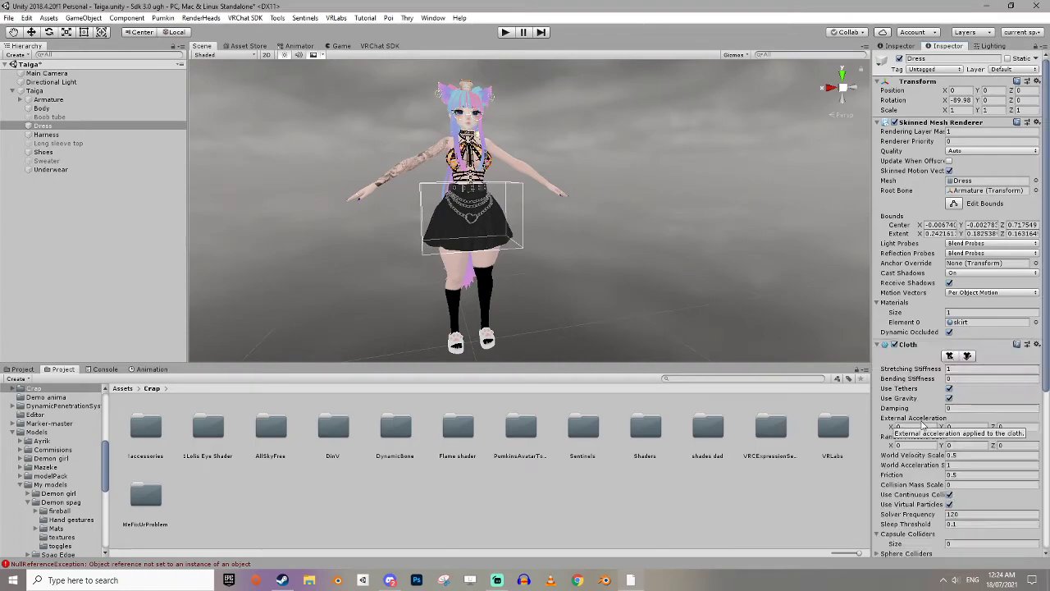
left_click(949, 356)
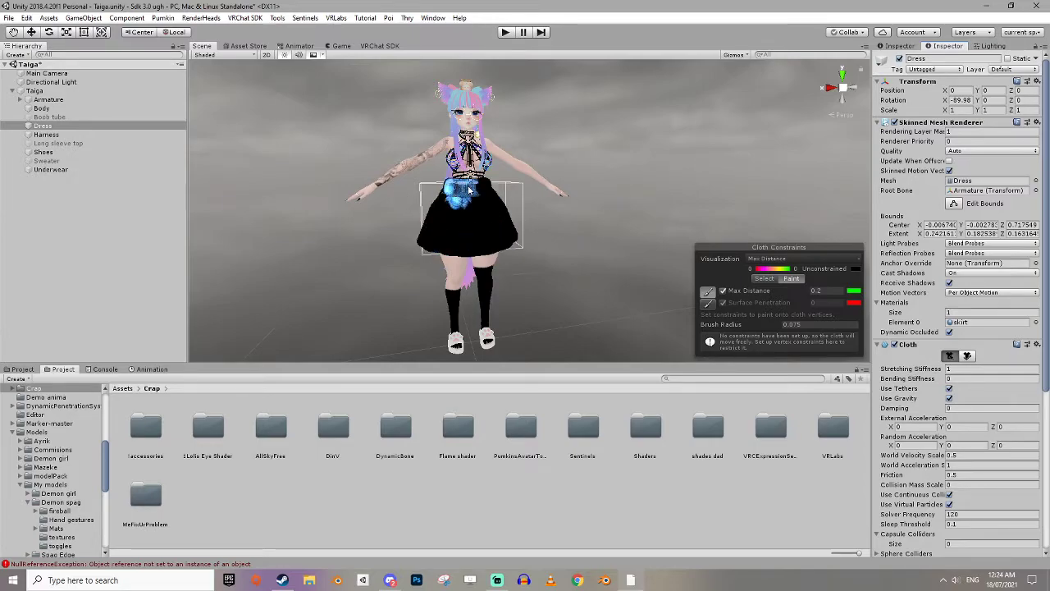
scroll(468, 190, "up", 5)
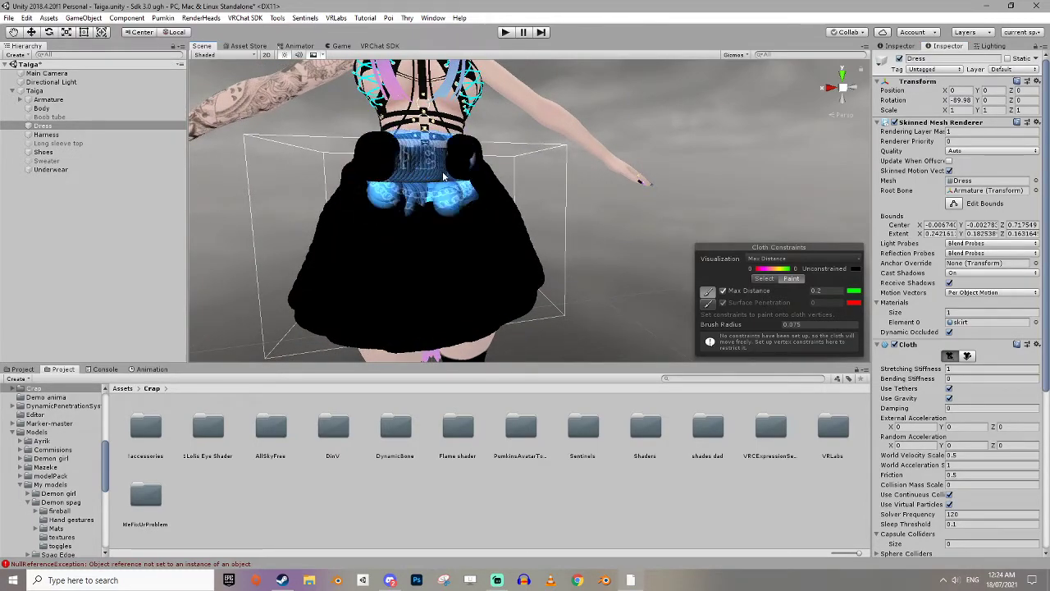
scroll(565, 195, "down", 5)
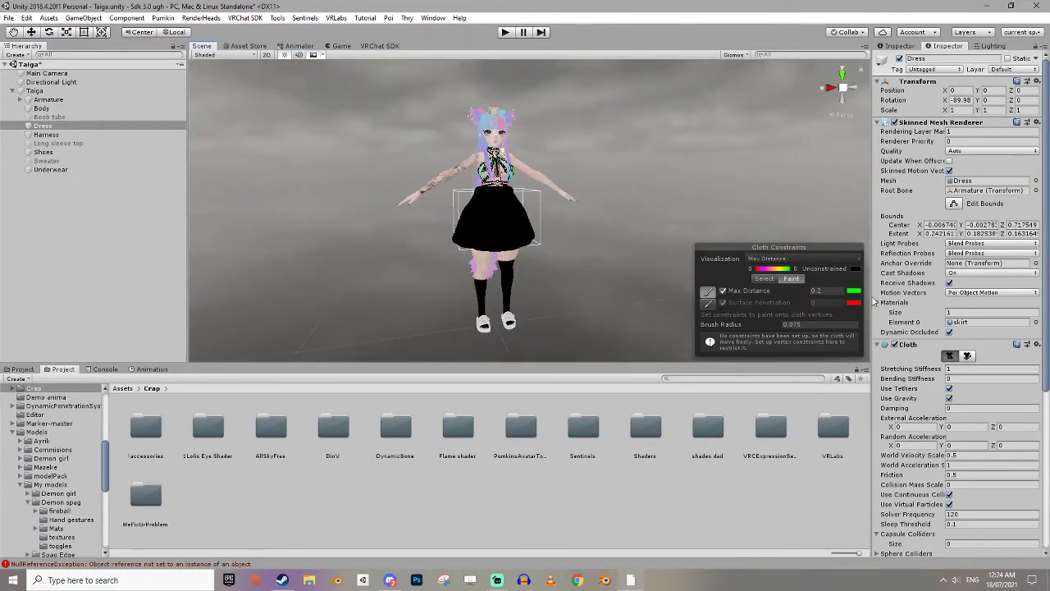
left_click(1037, 345)
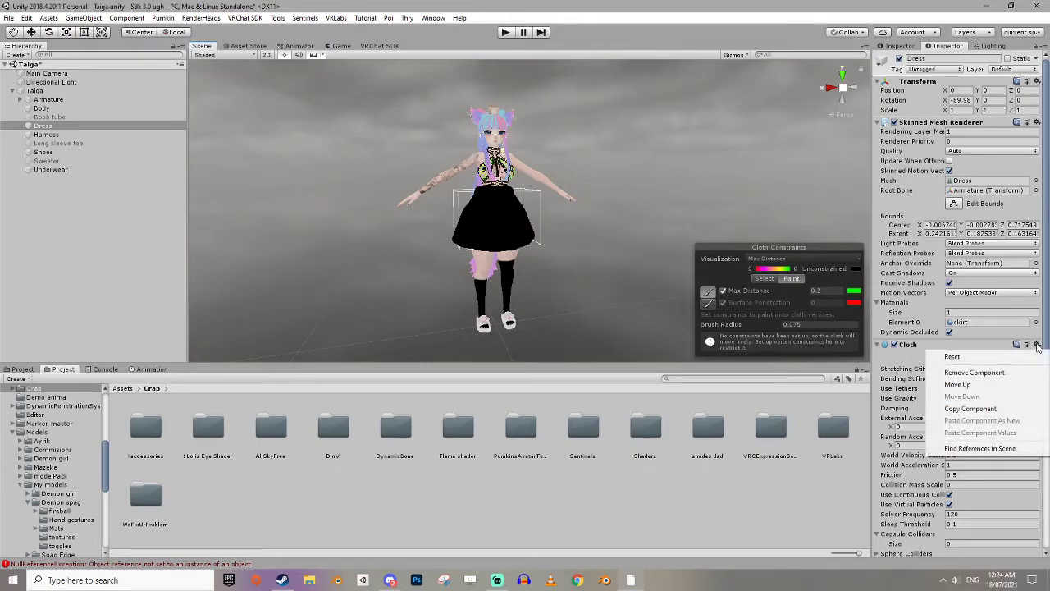
left_click(974, 372)
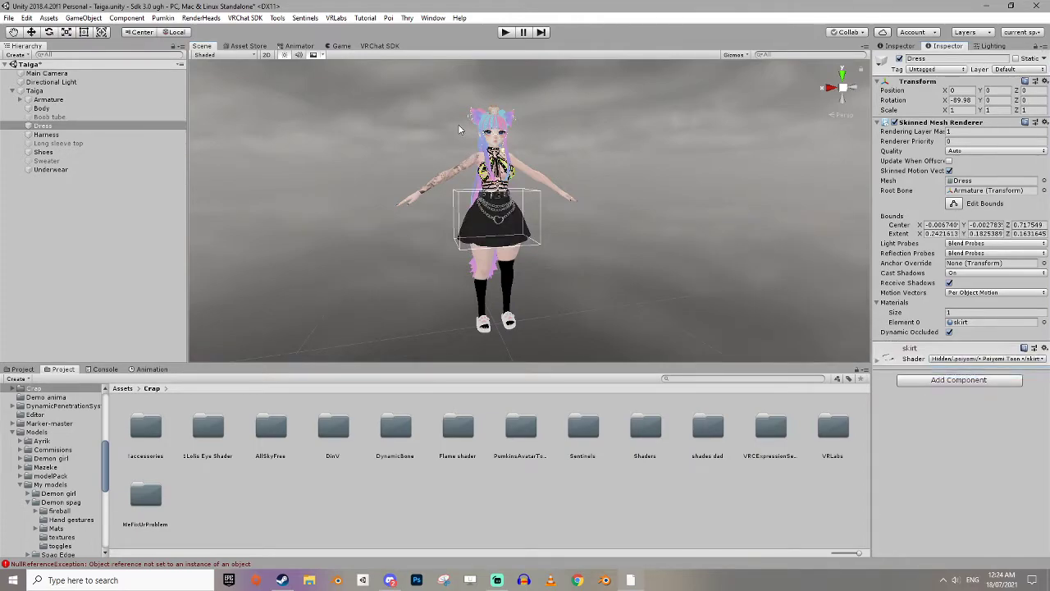
Set the Taiga avatar's Transform Scale X, Y and Z to 20.
left_click(61, 92)
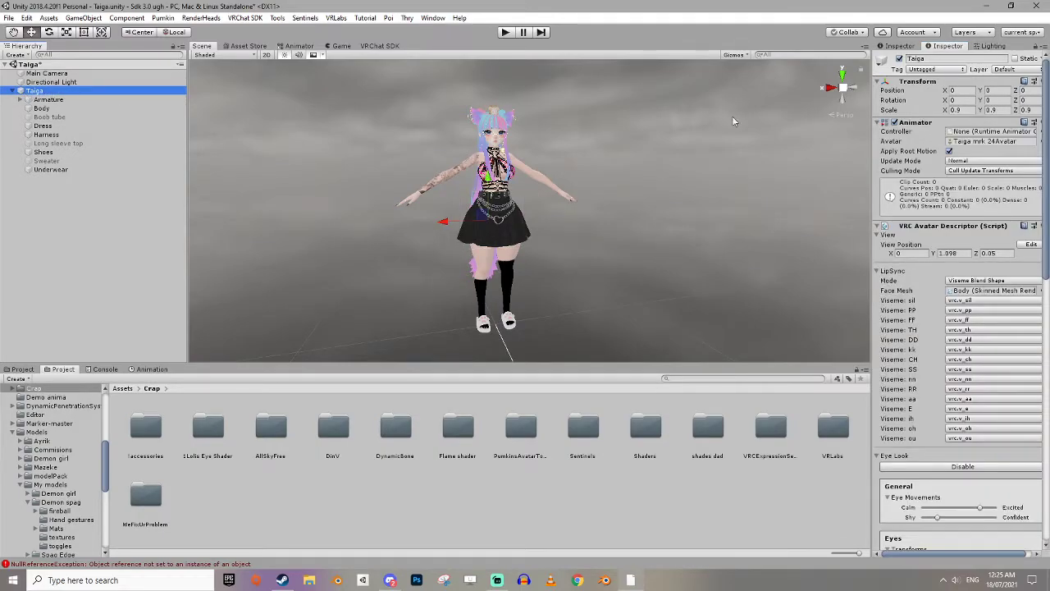
left_click(968, 111)
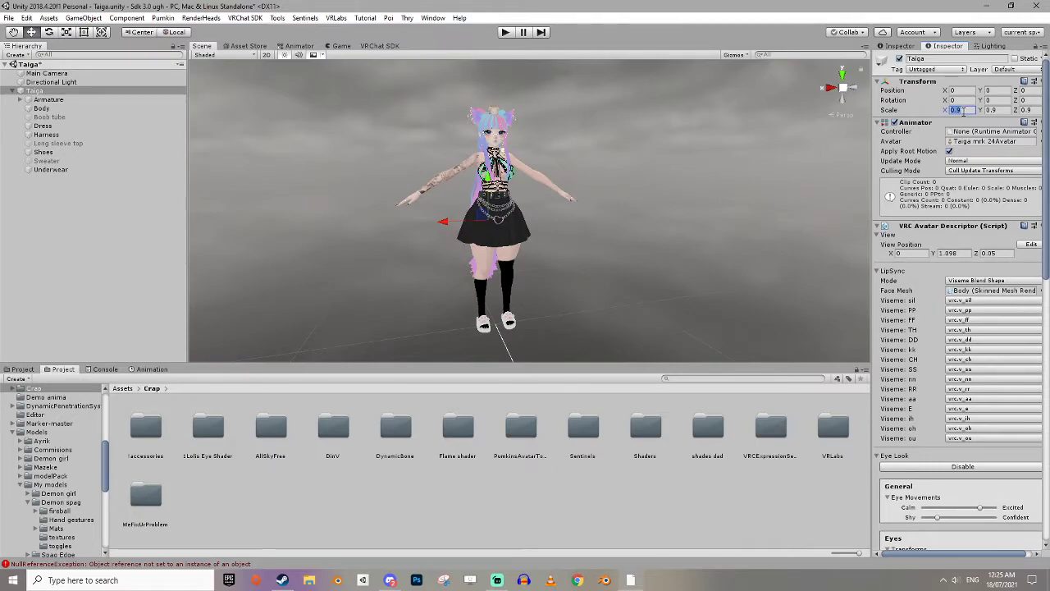
type("20")
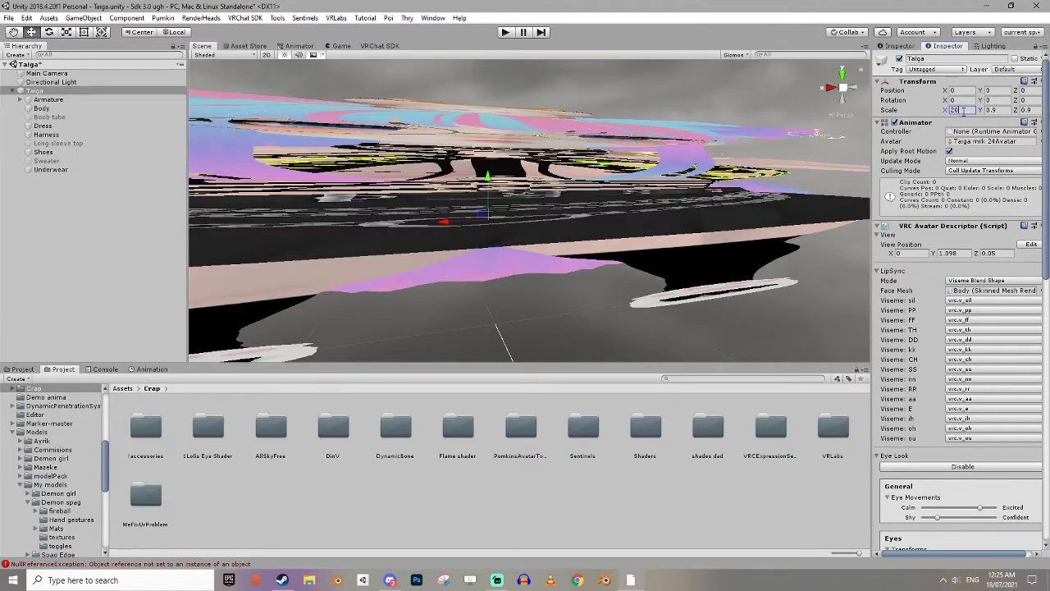
key("Tab")
type("20")
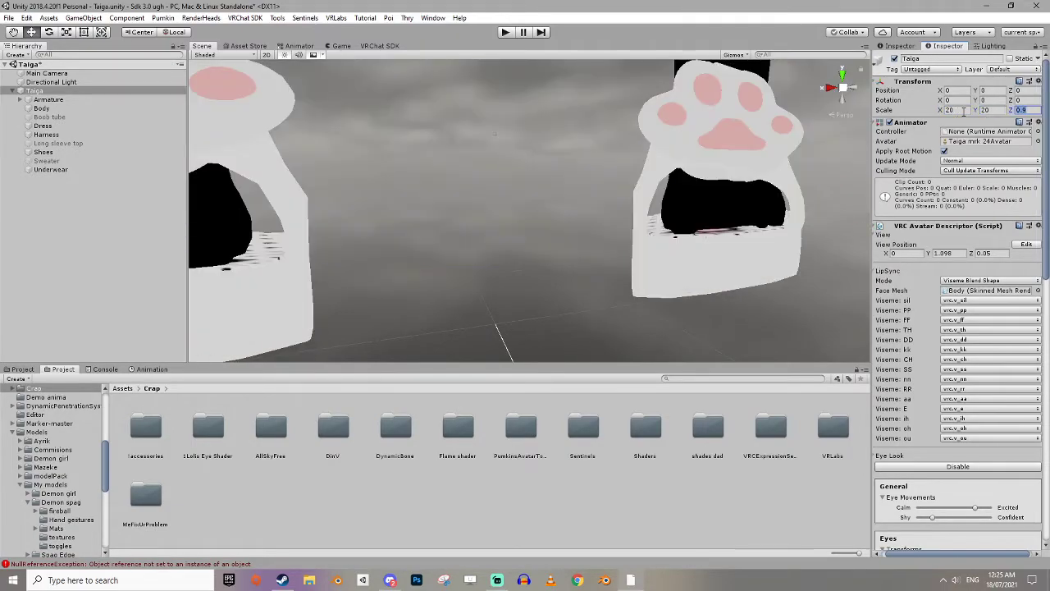
key("Tab")
type("20")
scroll(671, 209, "down", 6)
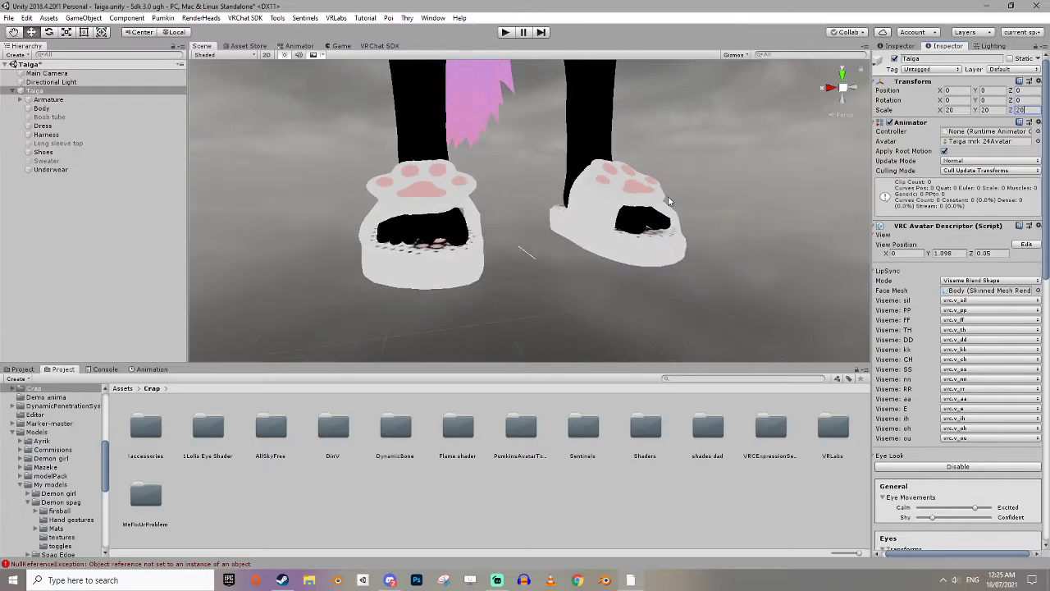
middle_click_drag(666, 152, 625, 281)
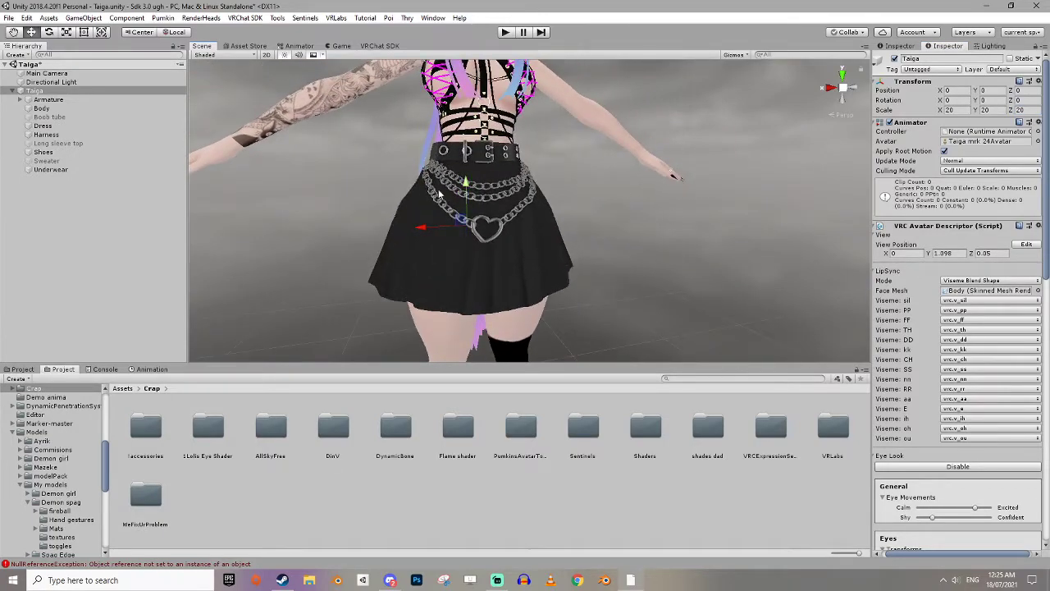
Give Dress a new Cloth component and open Edit Constraints over the enlarged skirt's vertices.
left_click(49, 127)
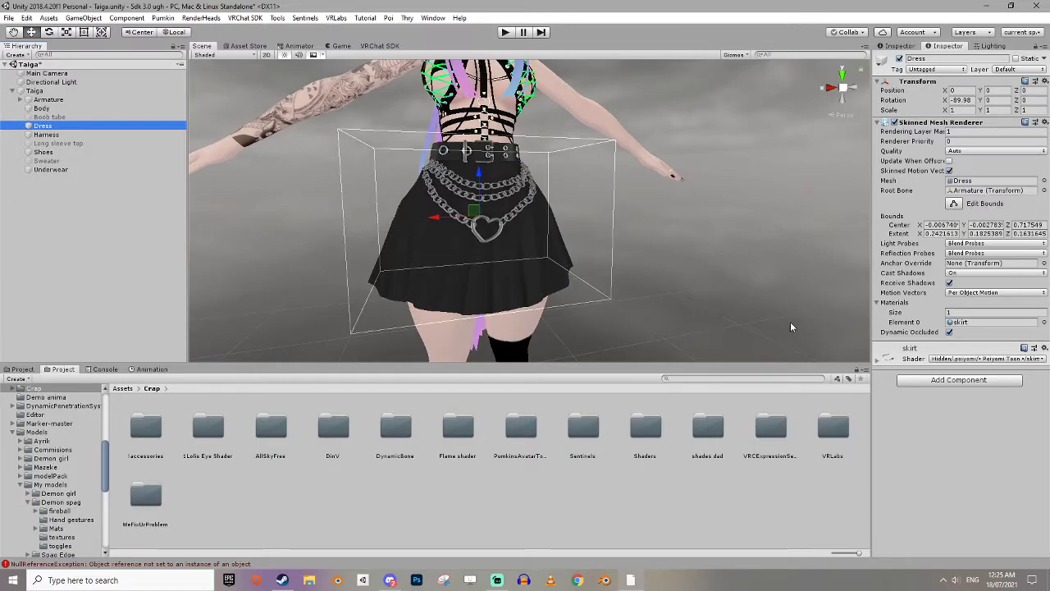
left_click(965, 380)
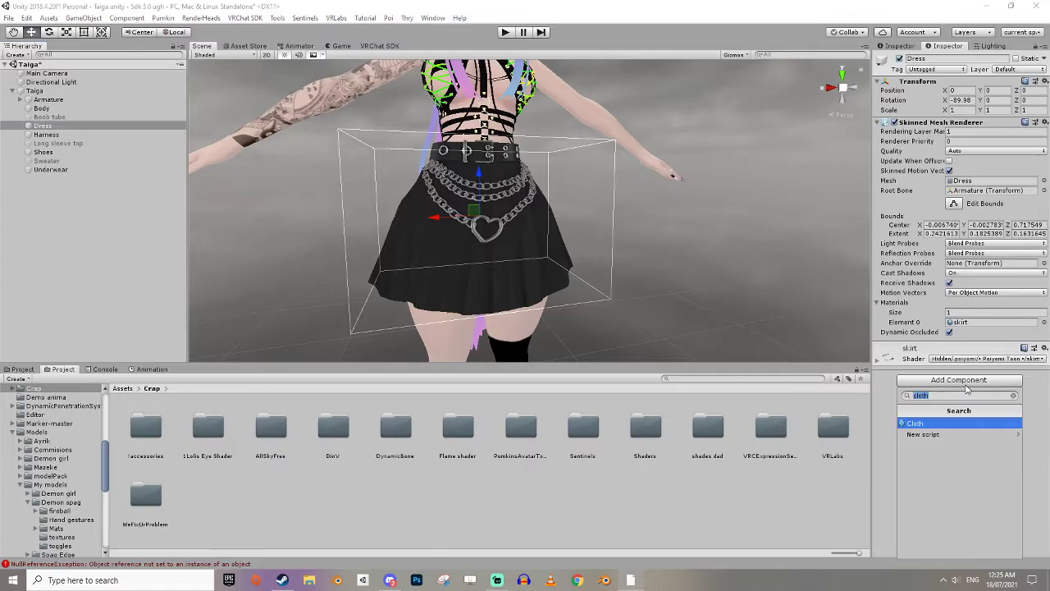
left_click(916, 424)
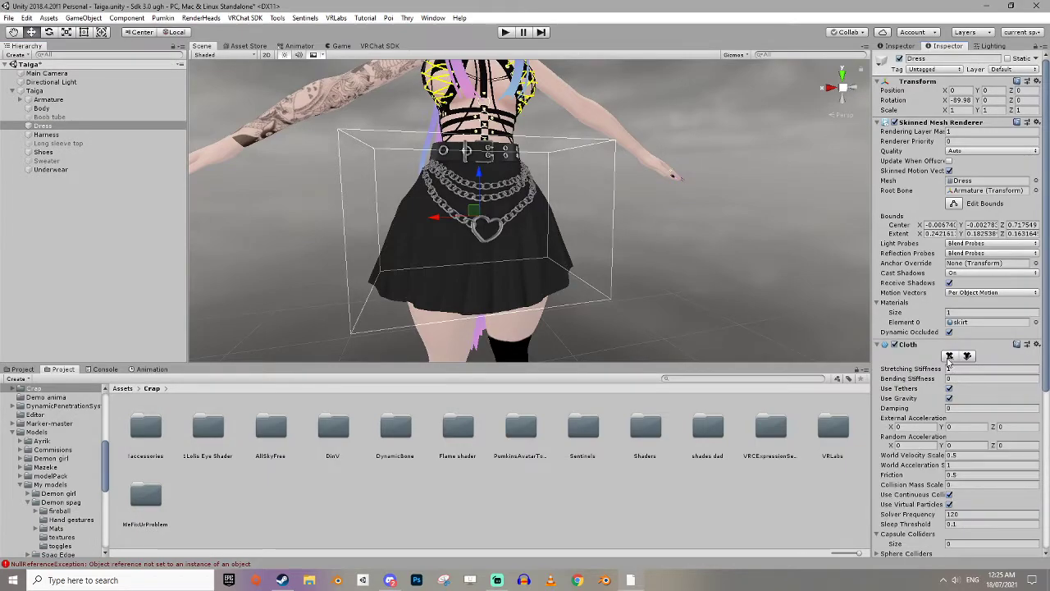
left_click(949, 355)
scroll(585, 234, "up", 5)
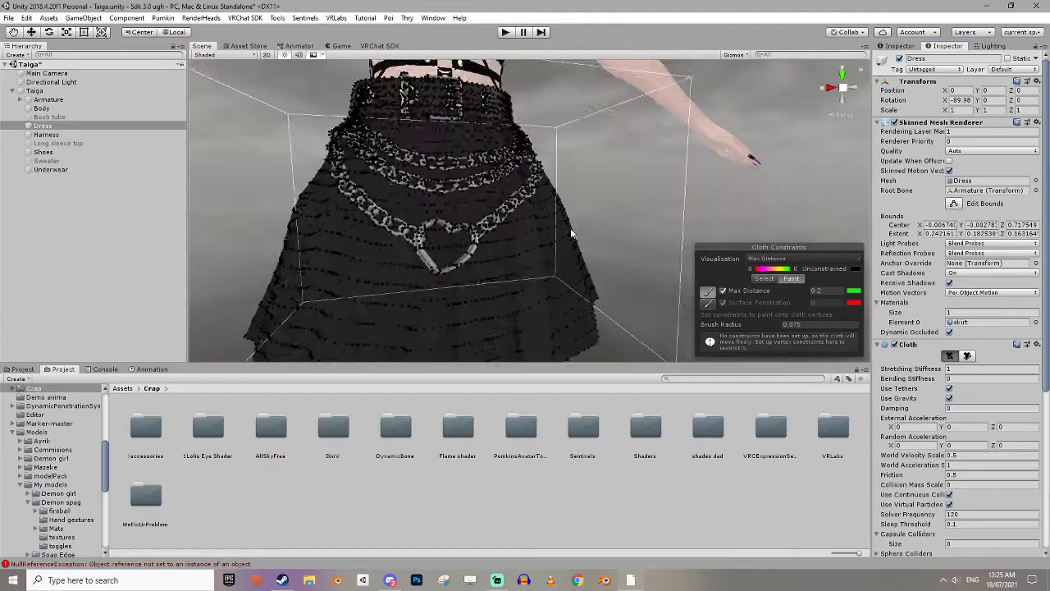
scroll(572, 234, "up", 3)
scroll(367, 200, "down", 6)
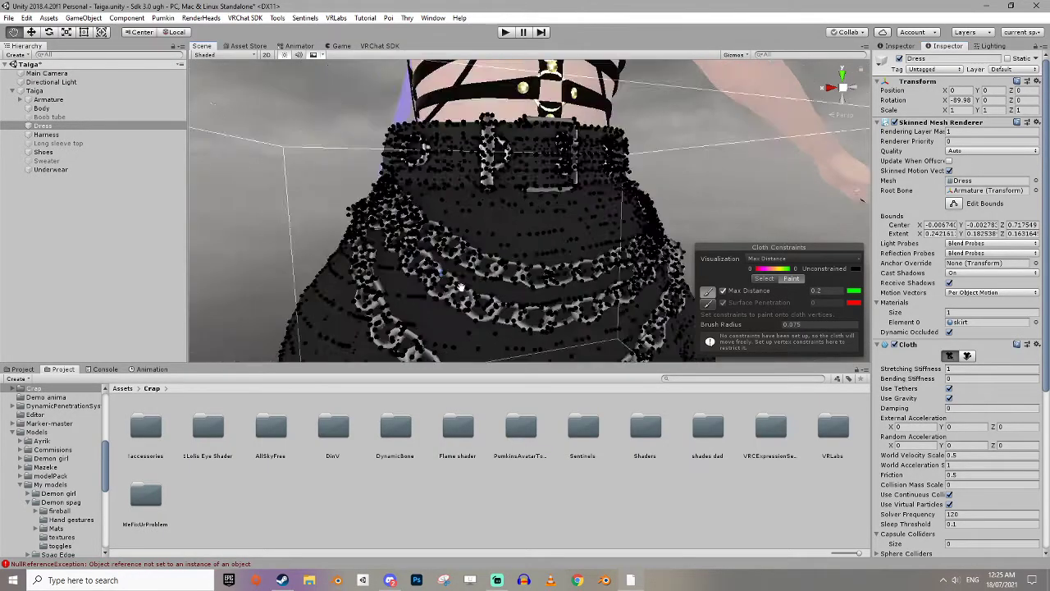
left_click_drag(479, 197, 649, 259, "alt")
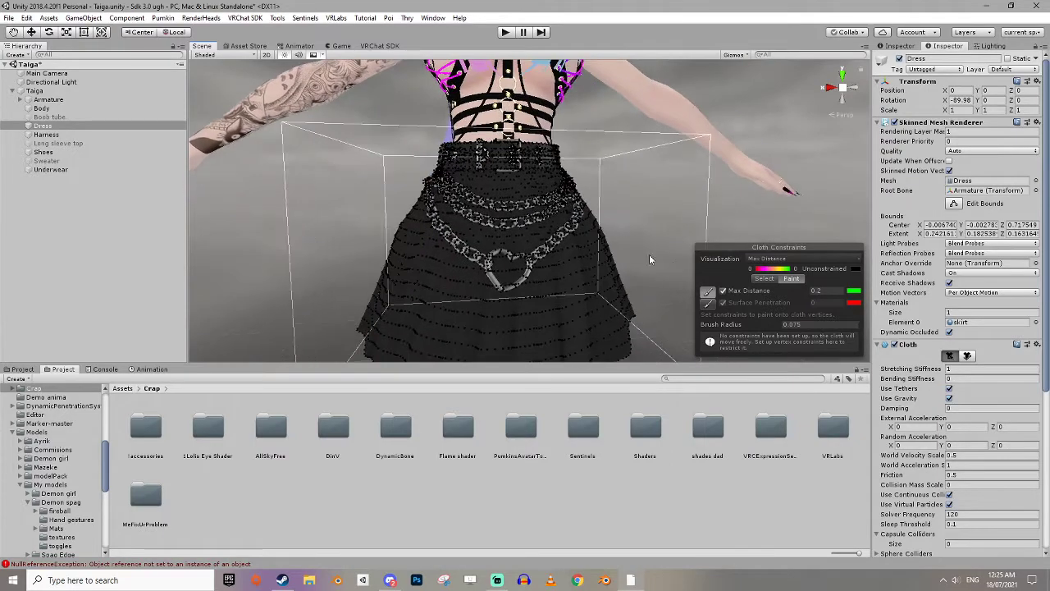
Enable backface painting, box-select the waistband vertices and set Max Distance and Surface Penetration to 0.
left_click(794, 259)
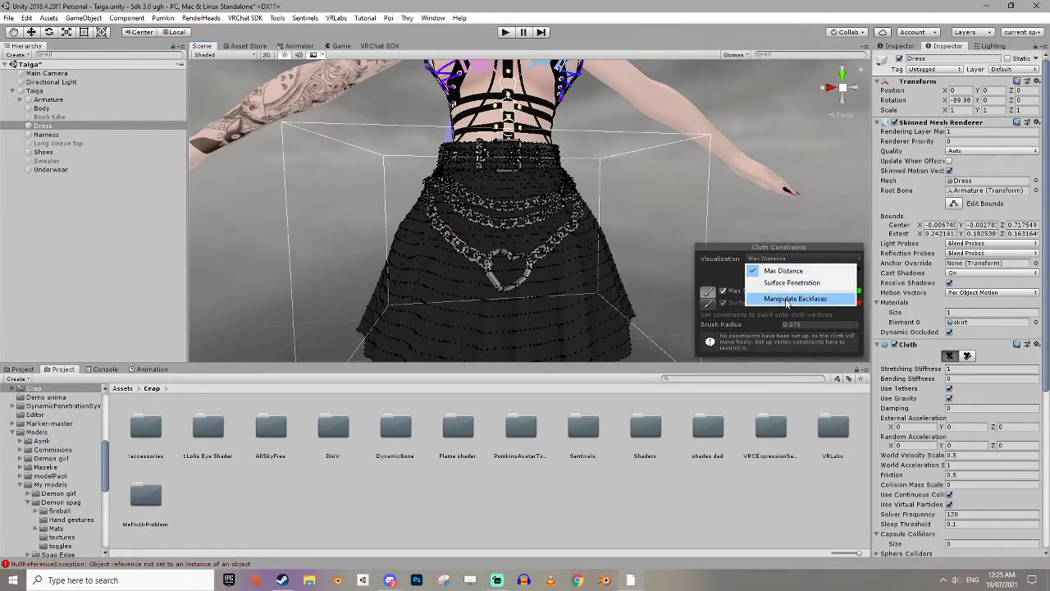
left_click(786, 300)
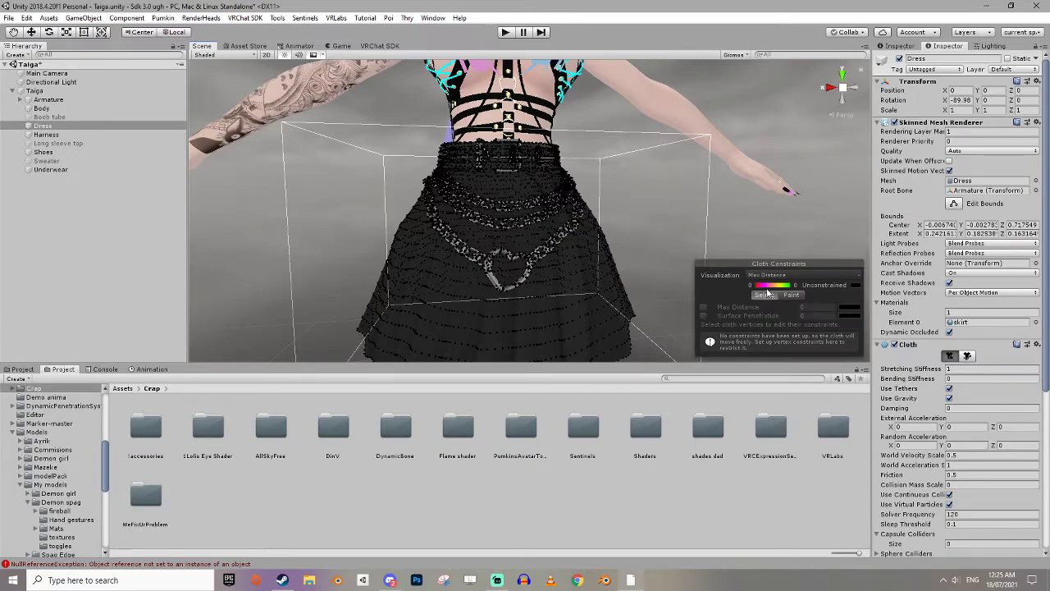
left_click_drag(371, 104, 694, 212)
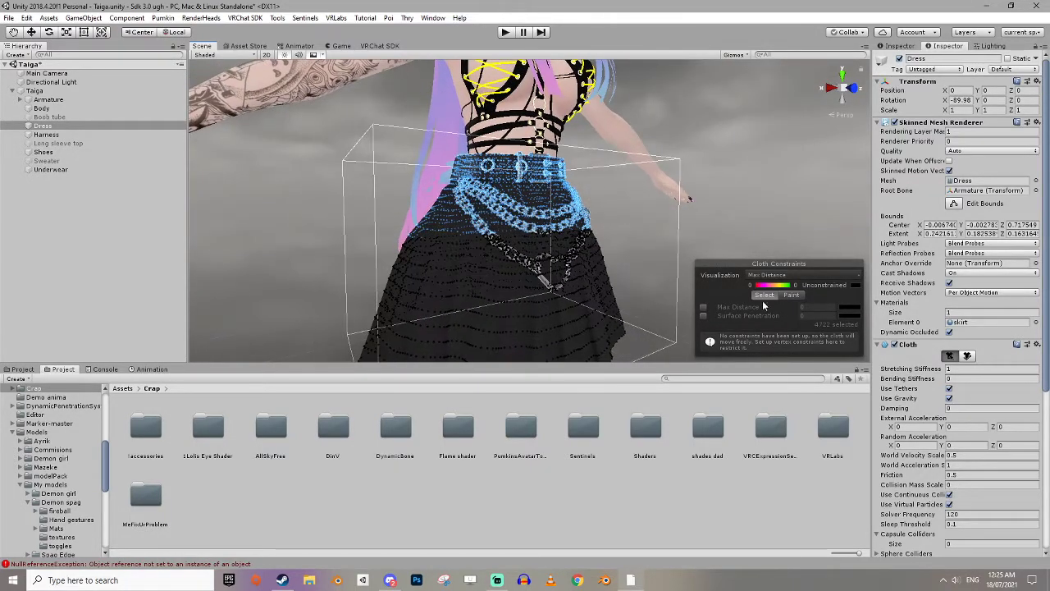
left_click(704, 309)
left_click(703, 340)
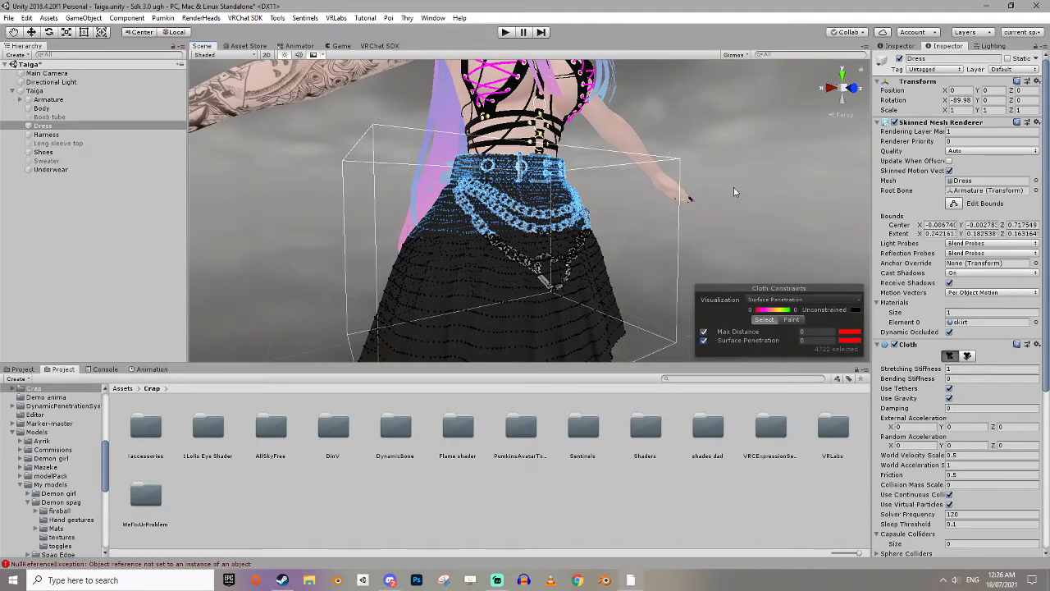
left_click(719, 202)
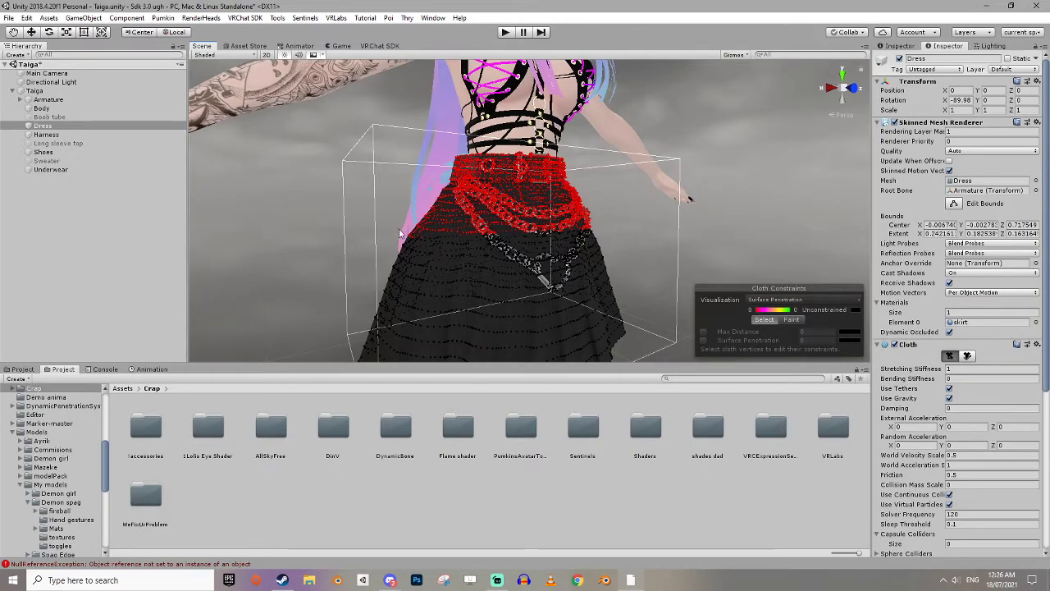
left_click_drag(628, 229, 534, 200, "alt")
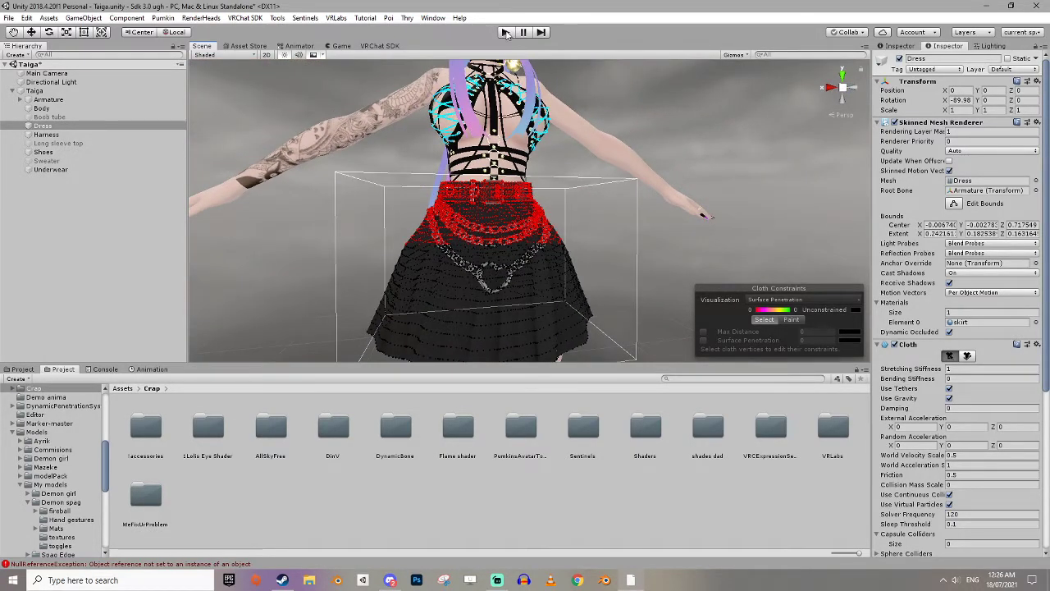
Run play mode to watch the skirt cloth simulate, then stop it.
left_click(505, 32)
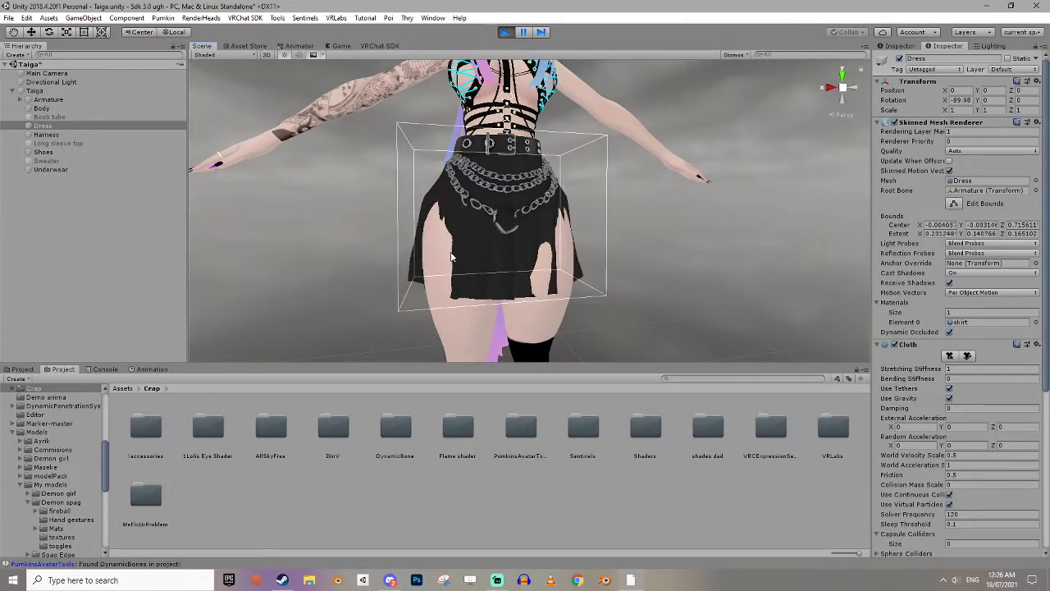
left_click(505, 33)
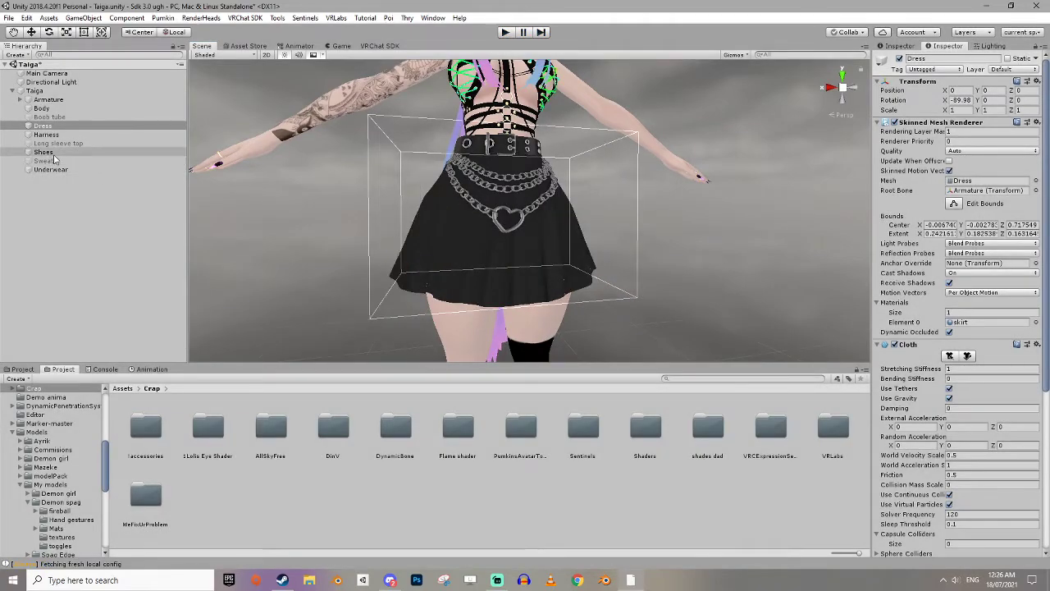
Create an empty GameObject under Armature > Hips > Left leg, beside Left knee.
left_click(19, 99)
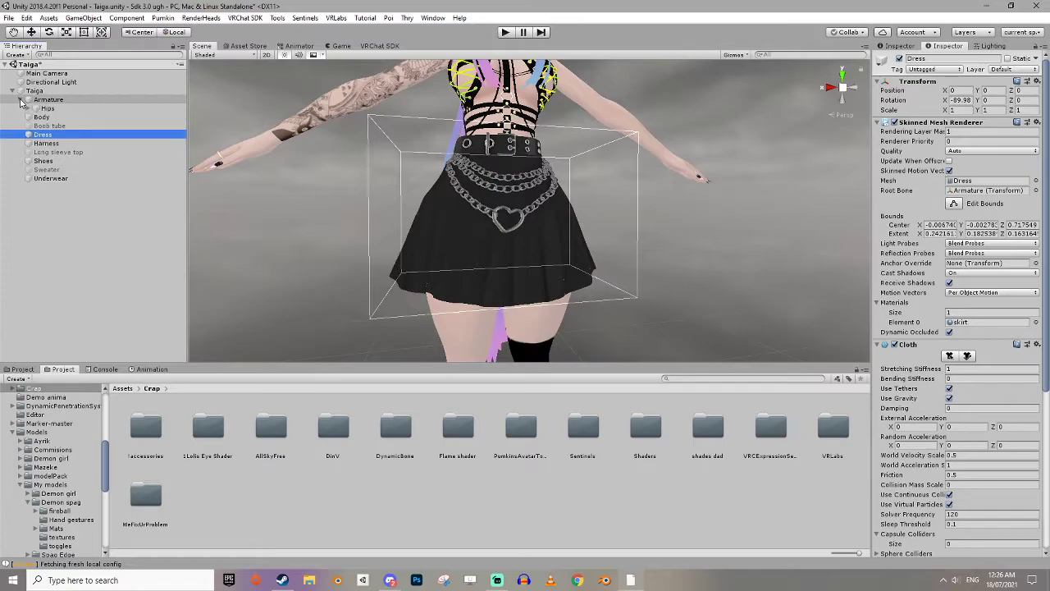
left_click(28, 108)
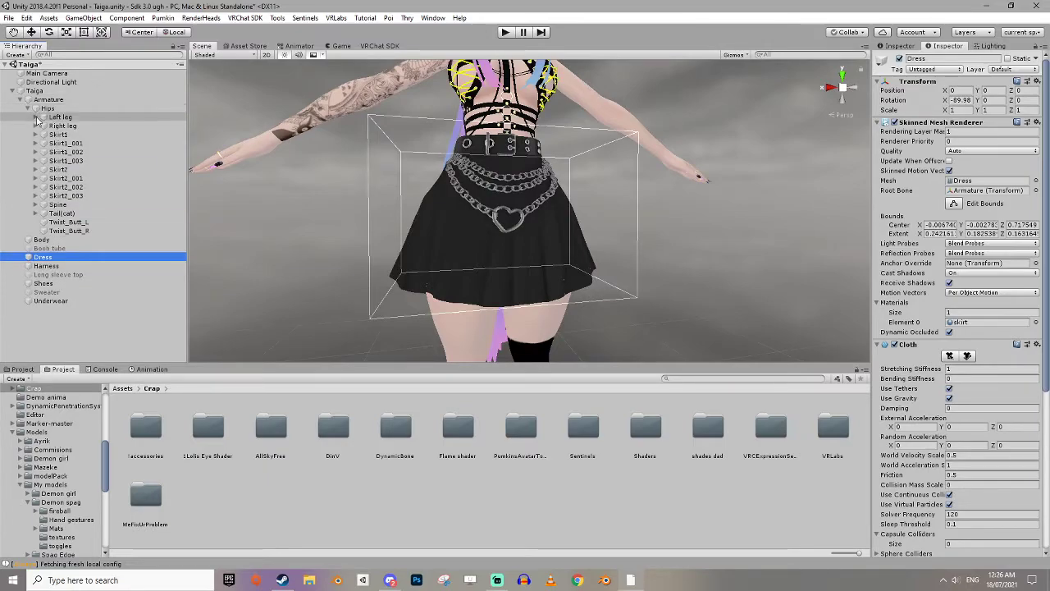
left_click(55, 119)
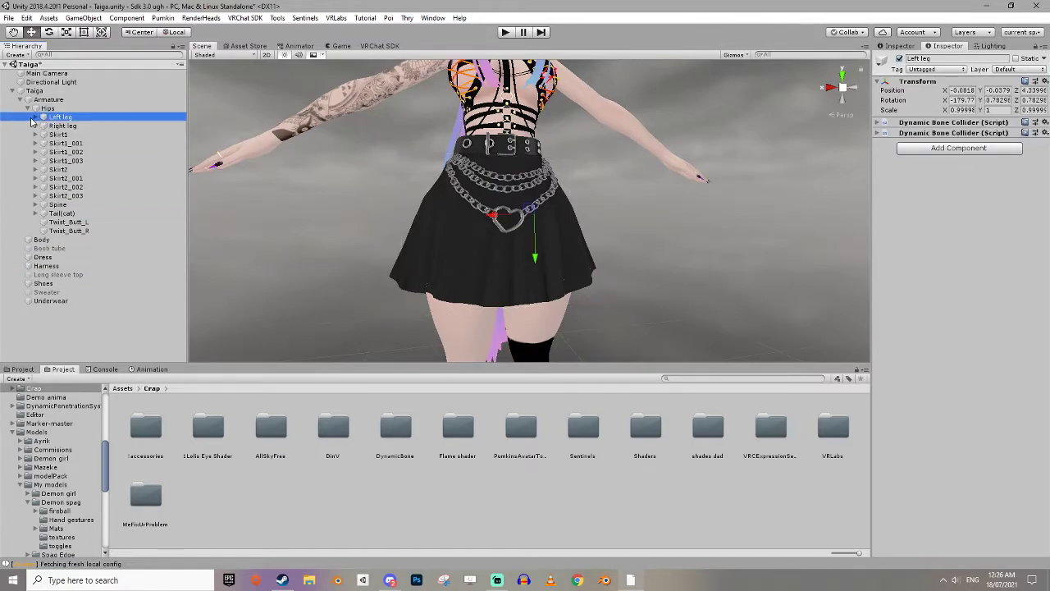
left_click(36, 117)
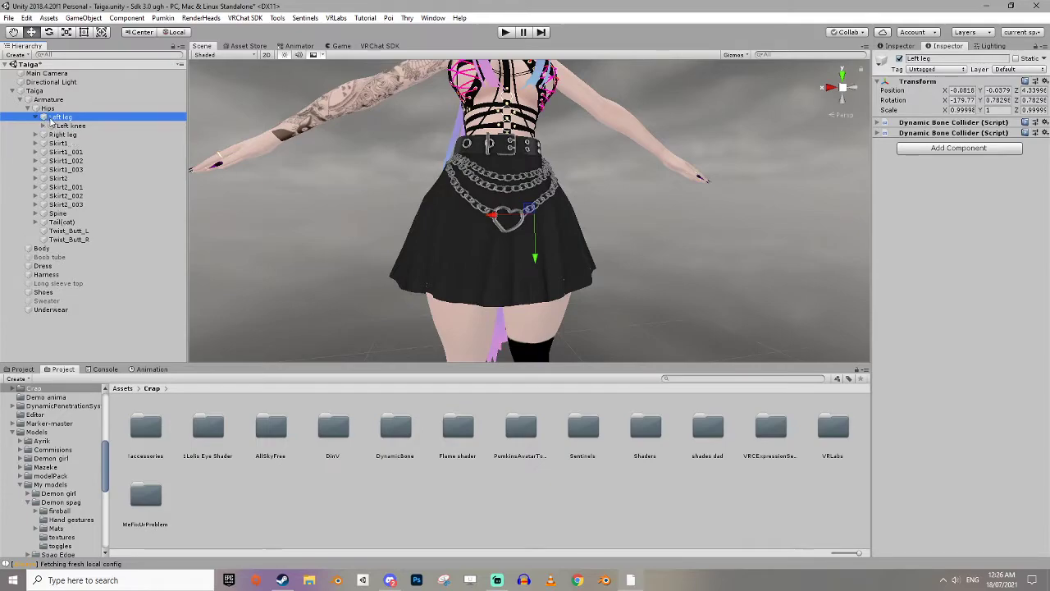
right_click(52, 120)
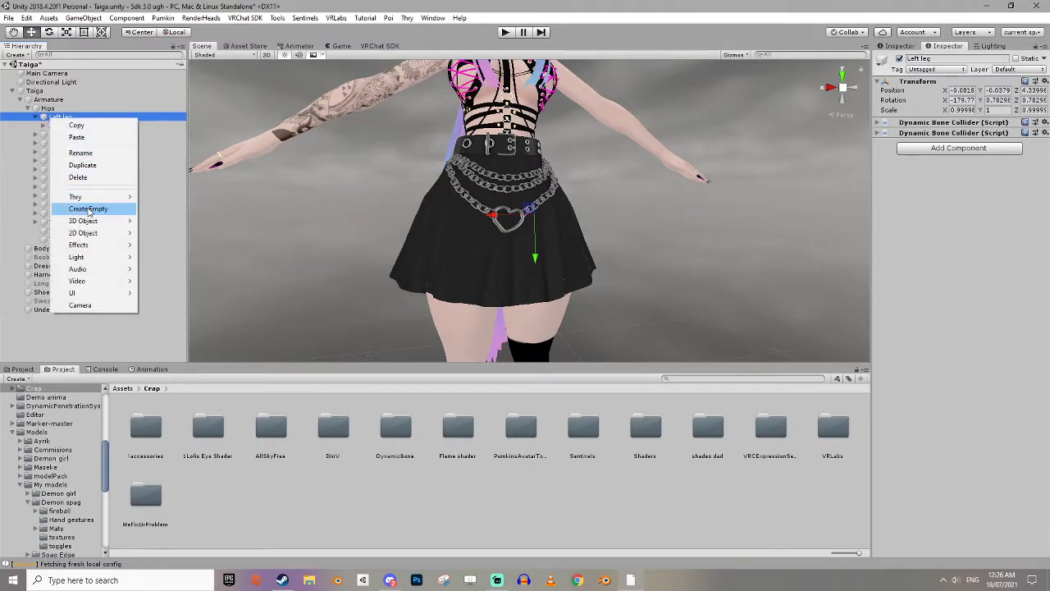
left_click(88, 209)
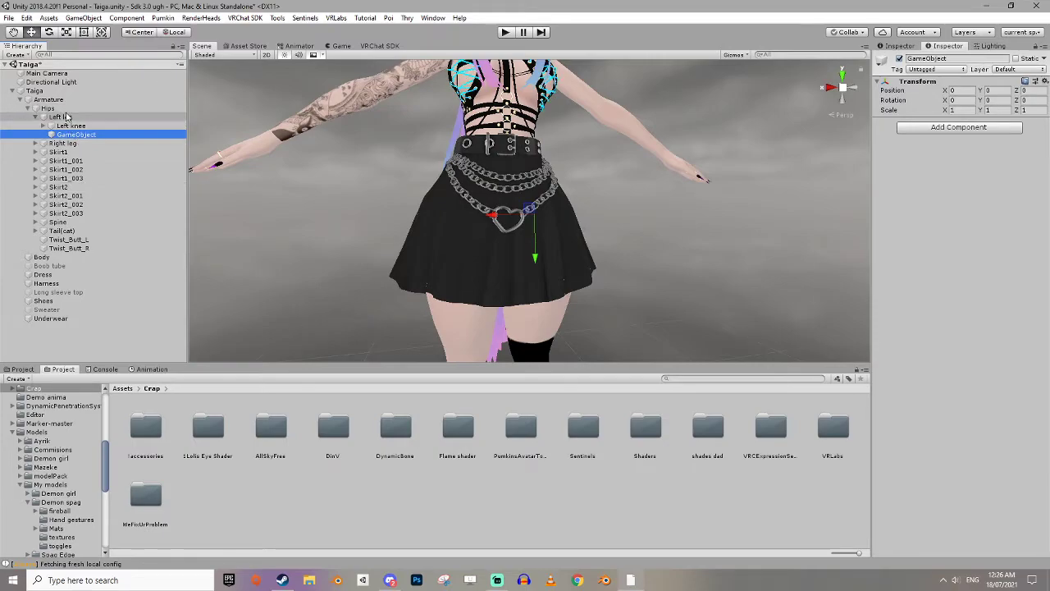
Add a Capsule Collider to the new GameObject.
left_click(70, 135)
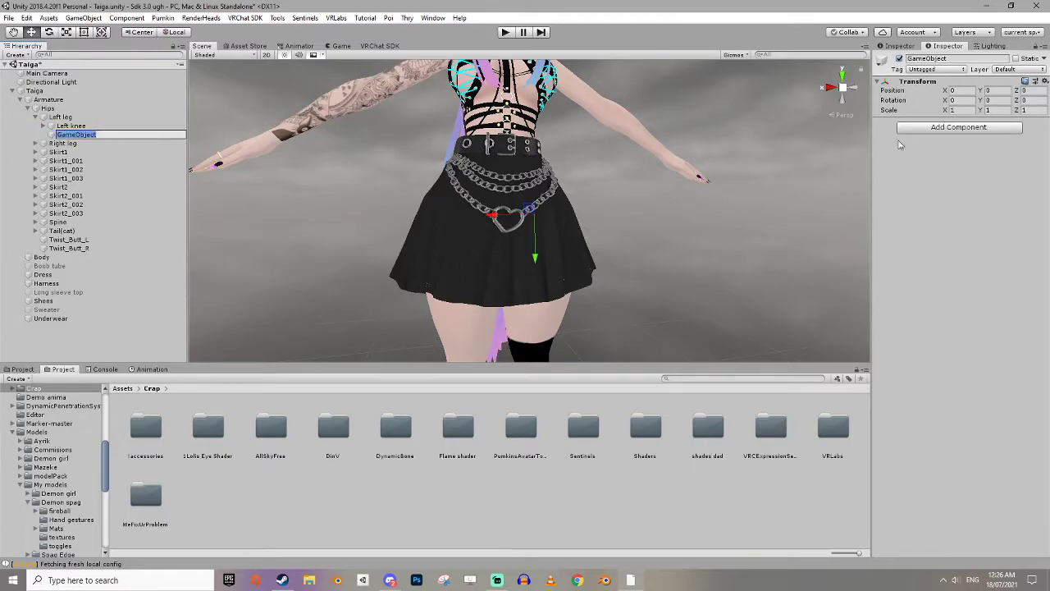
left_click(936, 128)
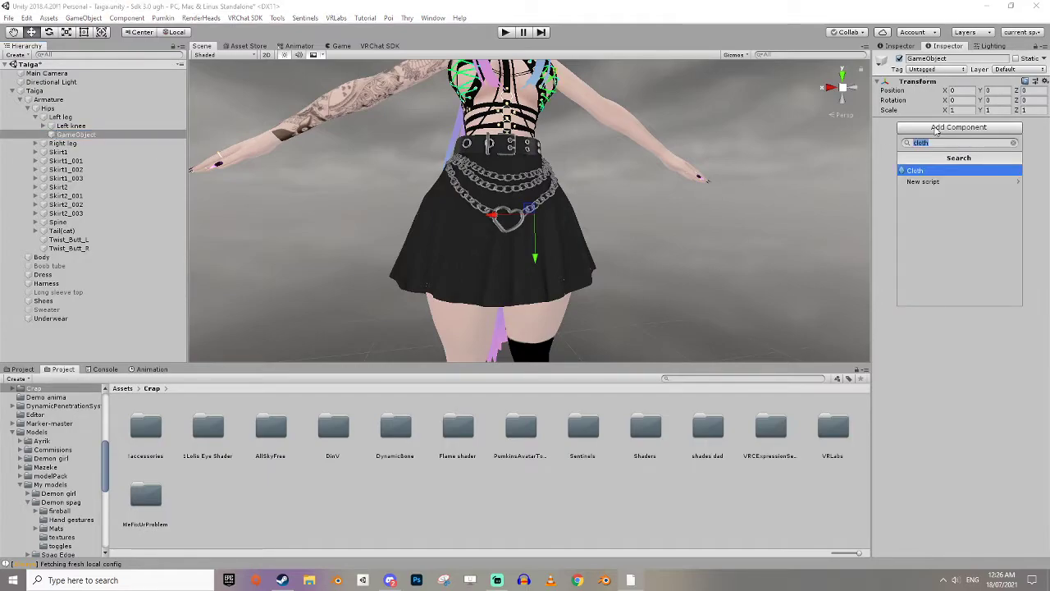
type("cap")
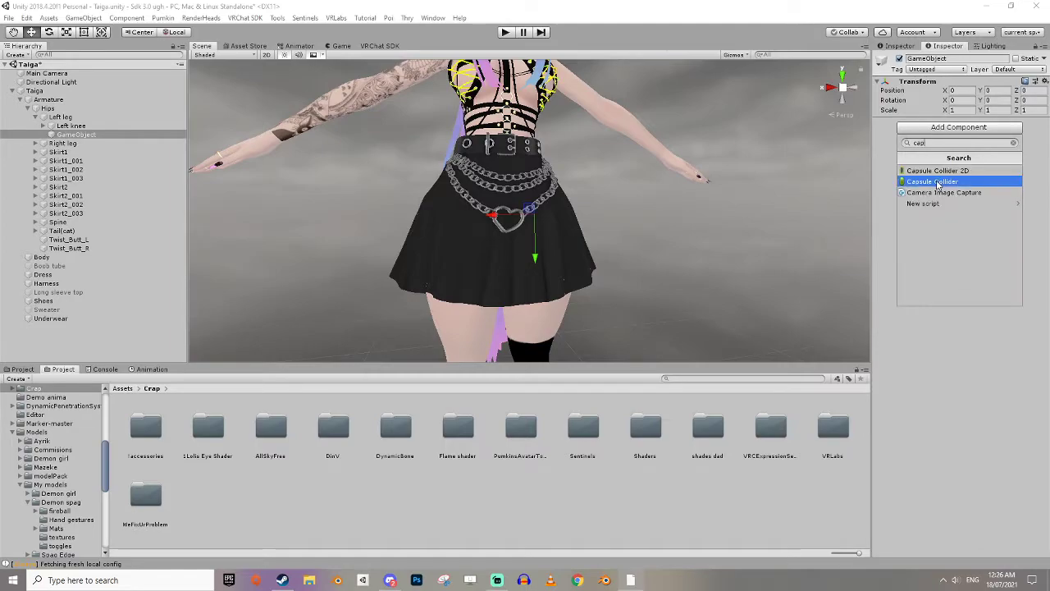
left_click(938, 182)
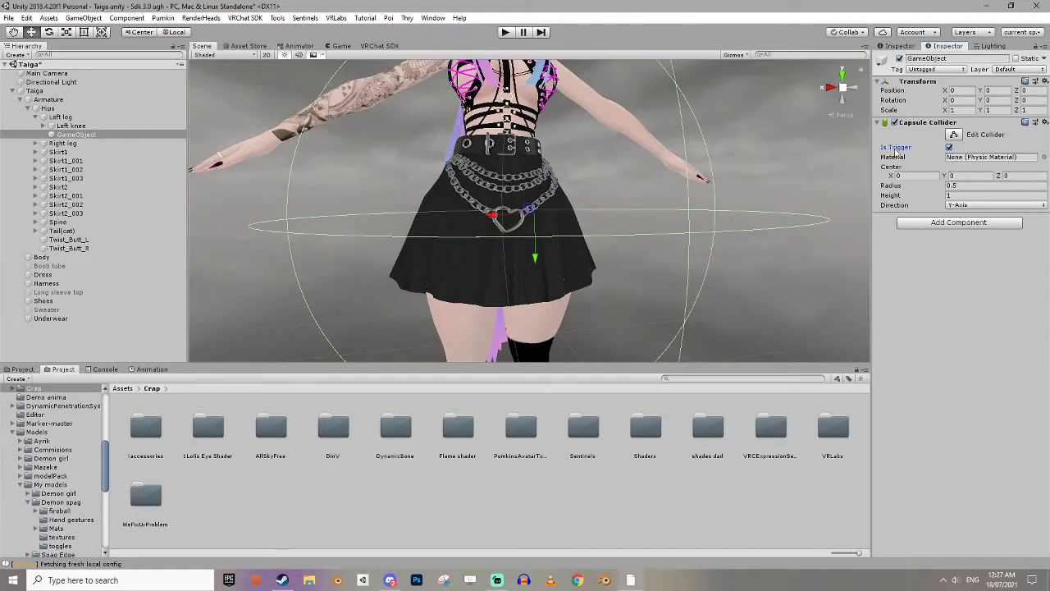
Size the capsule to radius 0.11 and height 0.4, and position it on the left thigh.
scroll(489, 258, "down", 6)
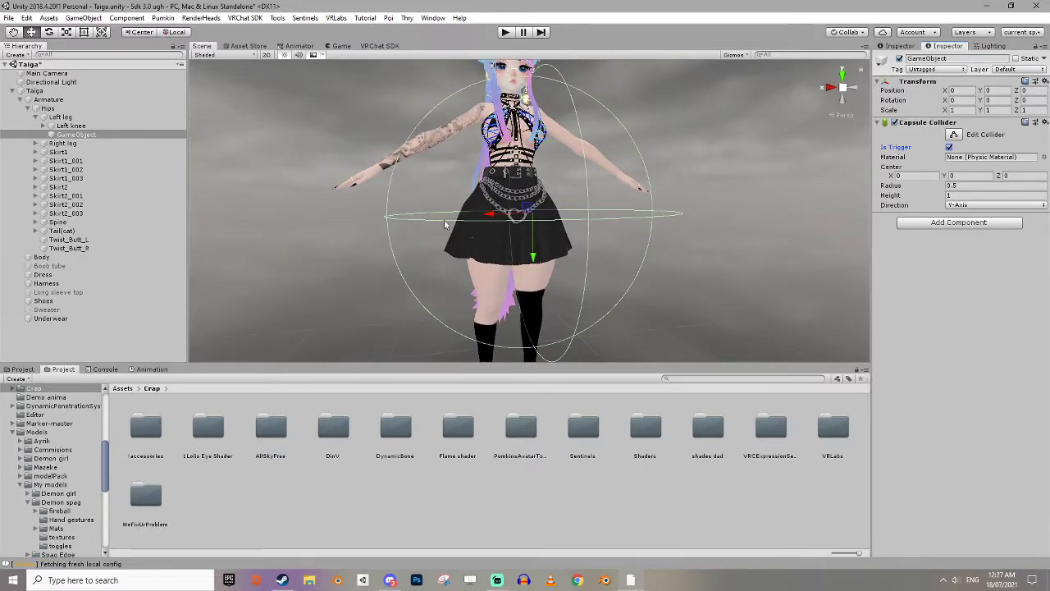
scroll(615, 256, "up", 5)
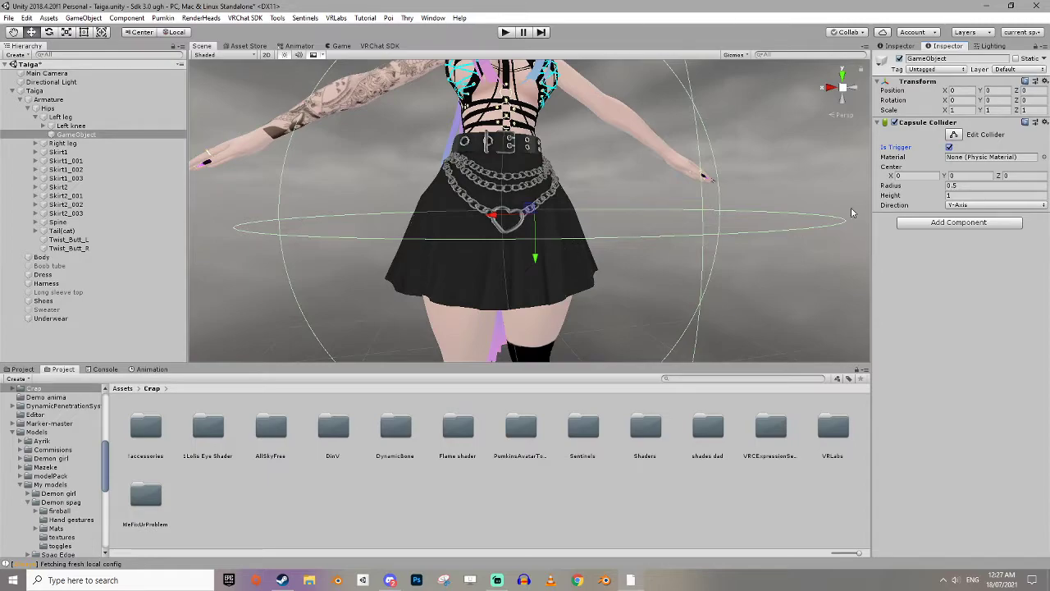
left_click(945, 195)
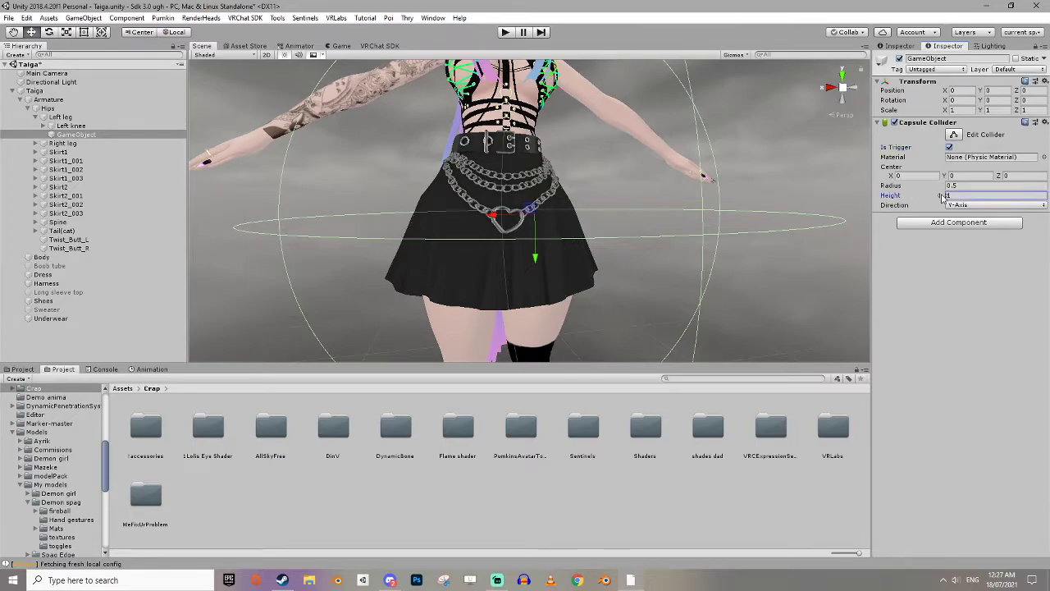
left_click_drag(941, 199, 934, 189)
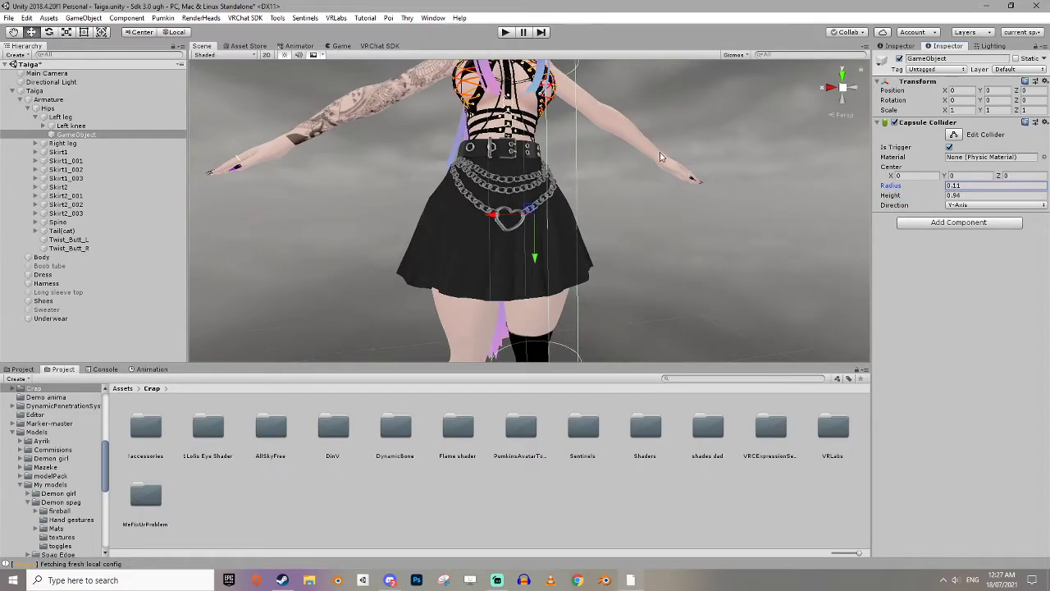
left_click_drag(946, 199, 932, 196)
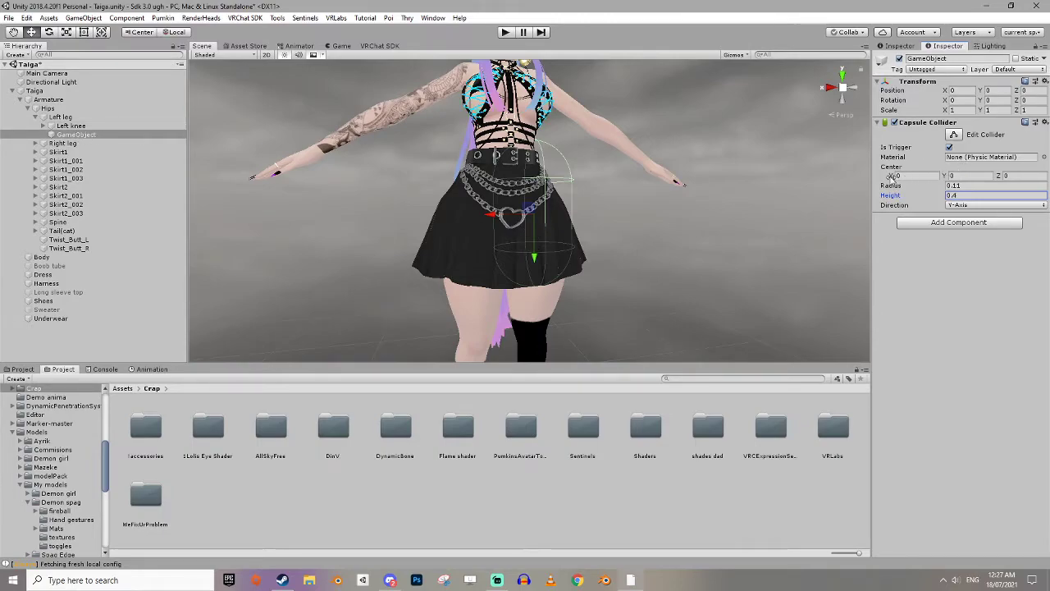
left_click(76, 135)
left_click_drag(545, 271, 598, 298)
Rename the leg capsule collider GameObject to 'left cap'.
left_click(85, 136)
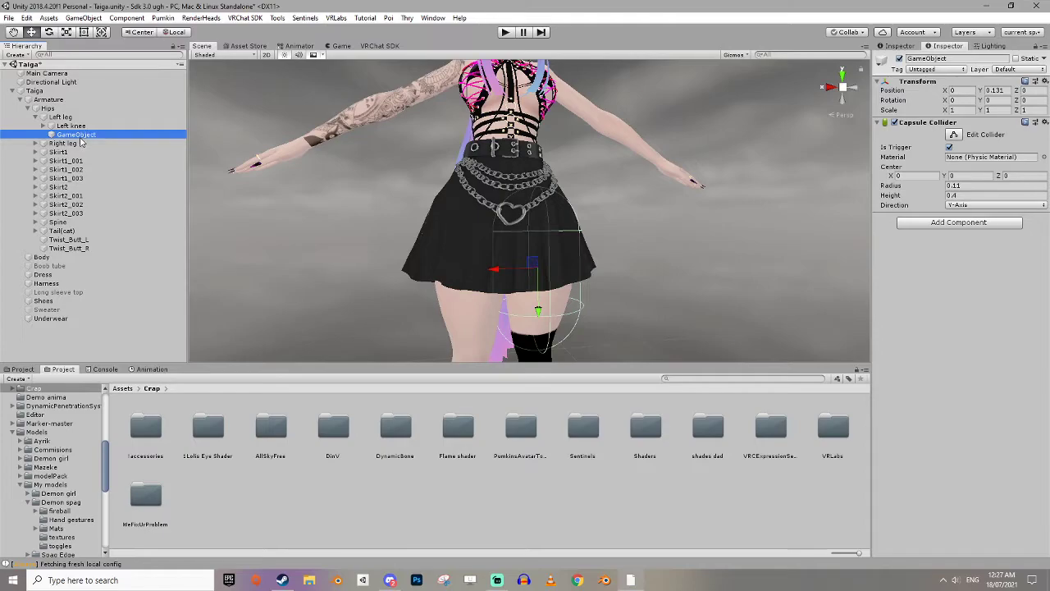
left_click(81, 137)
left_click(99, 135)
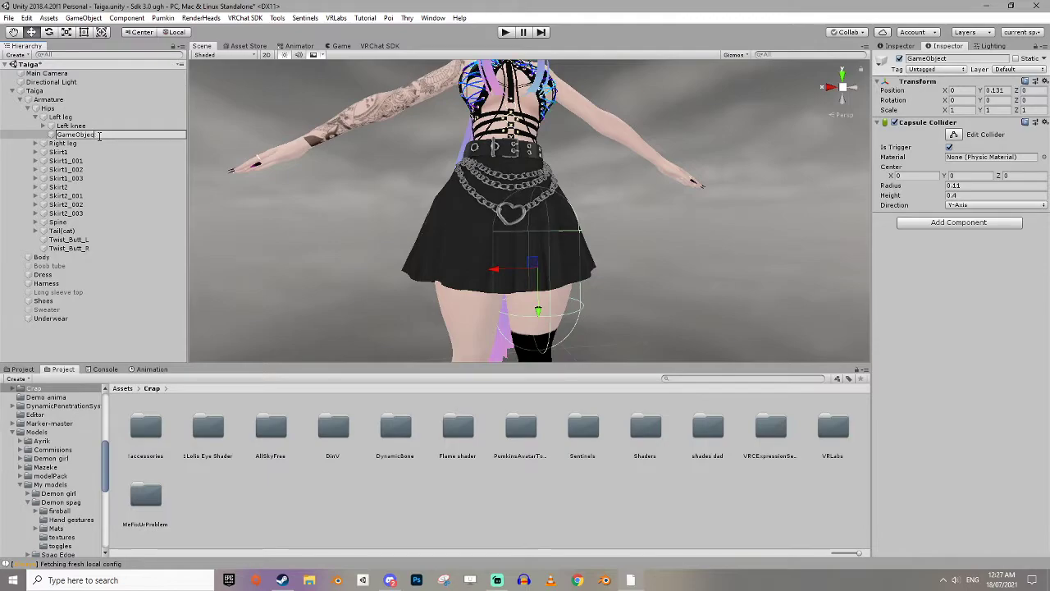
key("BackSpace")
key("BackSpace")
key("BackSpace")
key("BackSpace")
key("BackSpace")
key("BackSpace")
key("BackSpace")
key("BackSpace")
key("BackSpace")
key("BackSpace")
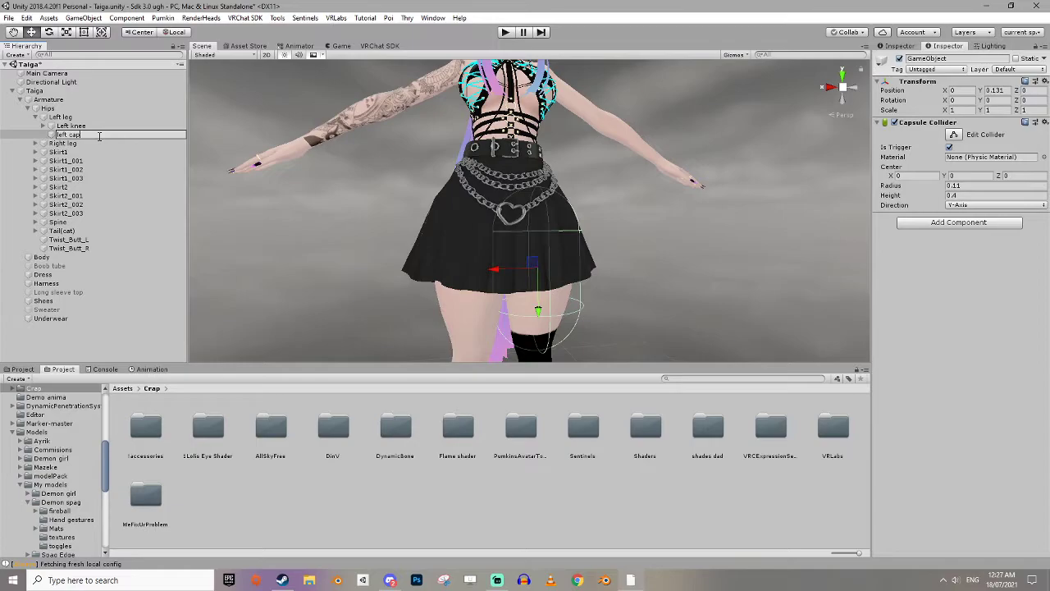
type("left cap")
key("Return")
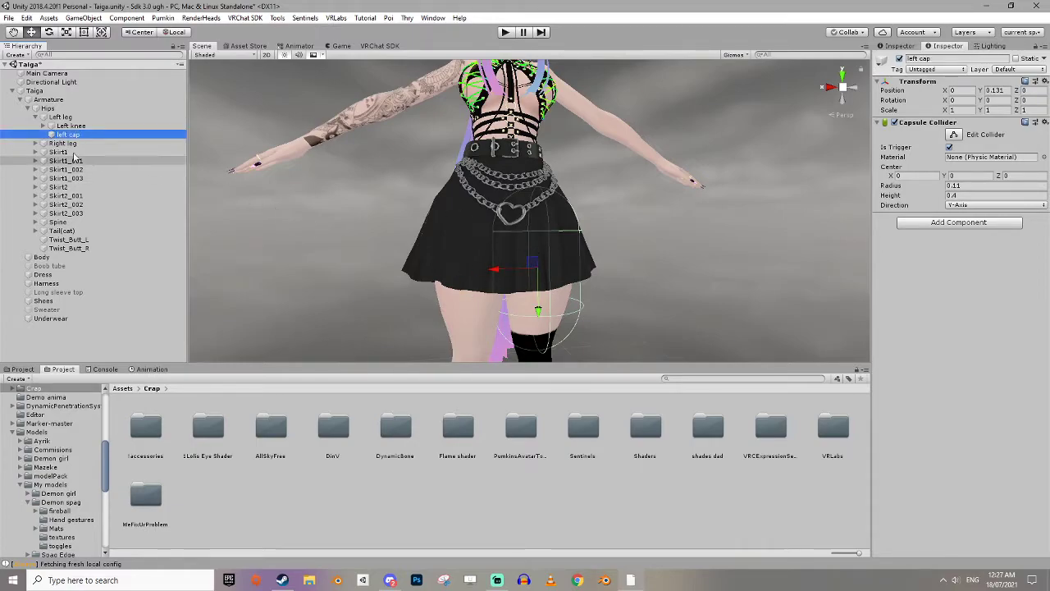
Duplicate left cap and parent the copy under the Right leg bone.
right_click(73, 140)
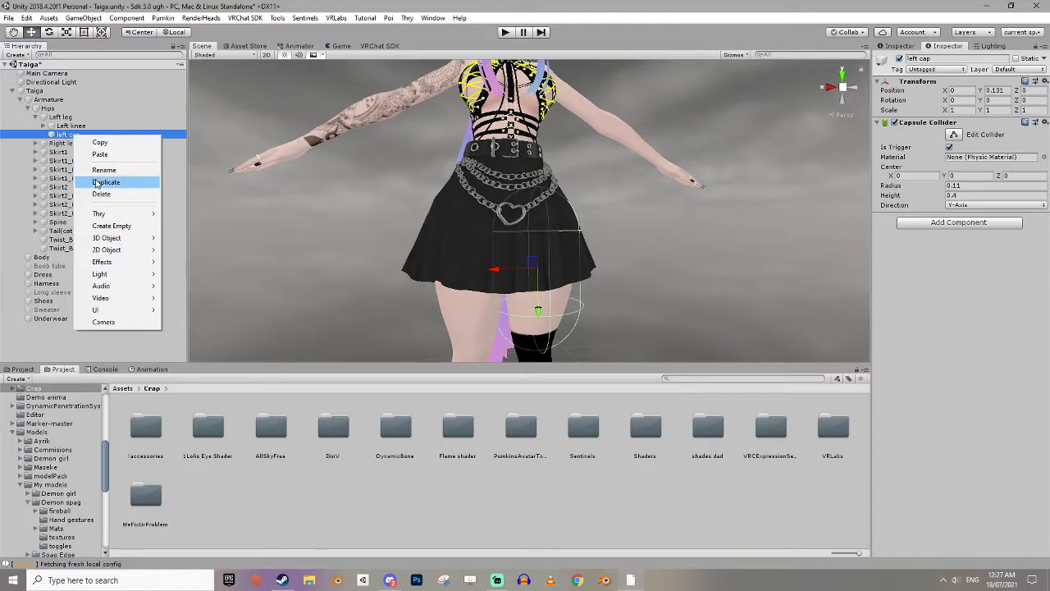
left_click(105, 182)
left_click_drag(74, 143, 67, 161)
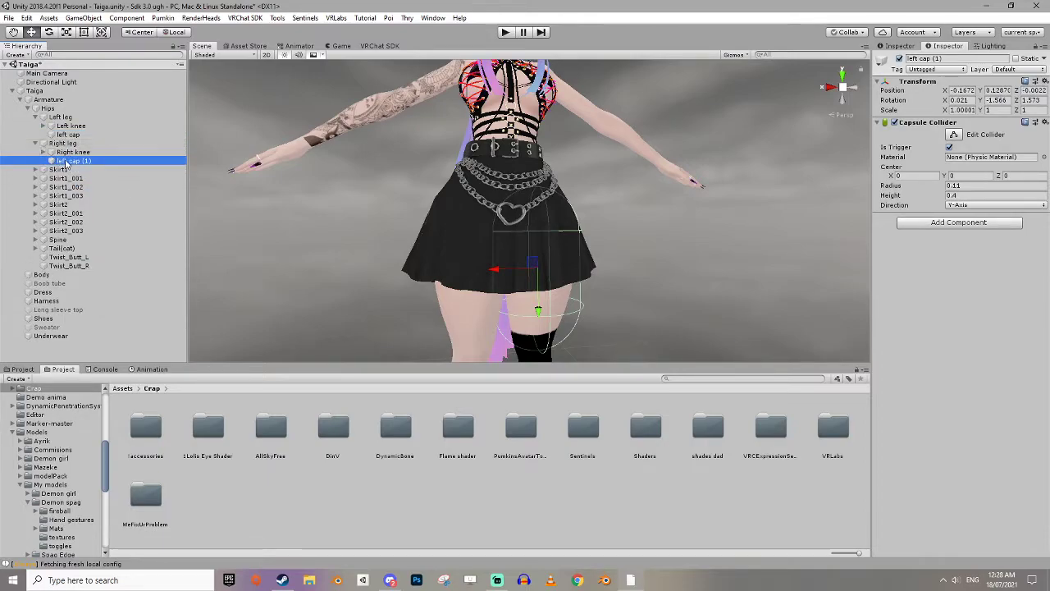
Rename the duplicate to 'Right cap' and move it along X onto the right leg.
left_click(71, 162)
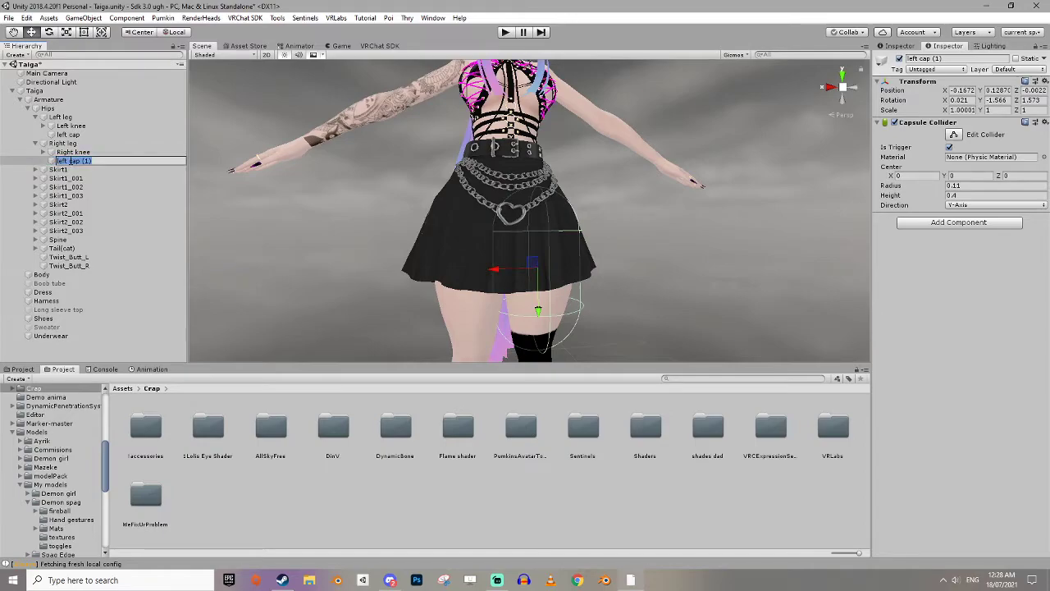
type("R")
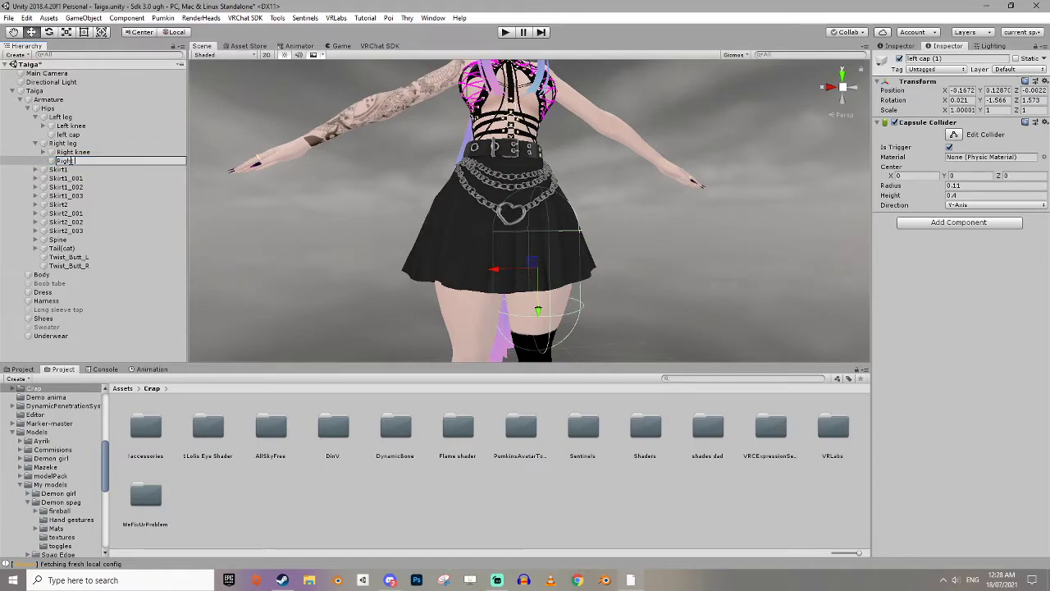
type("ight cap")
key("Return")
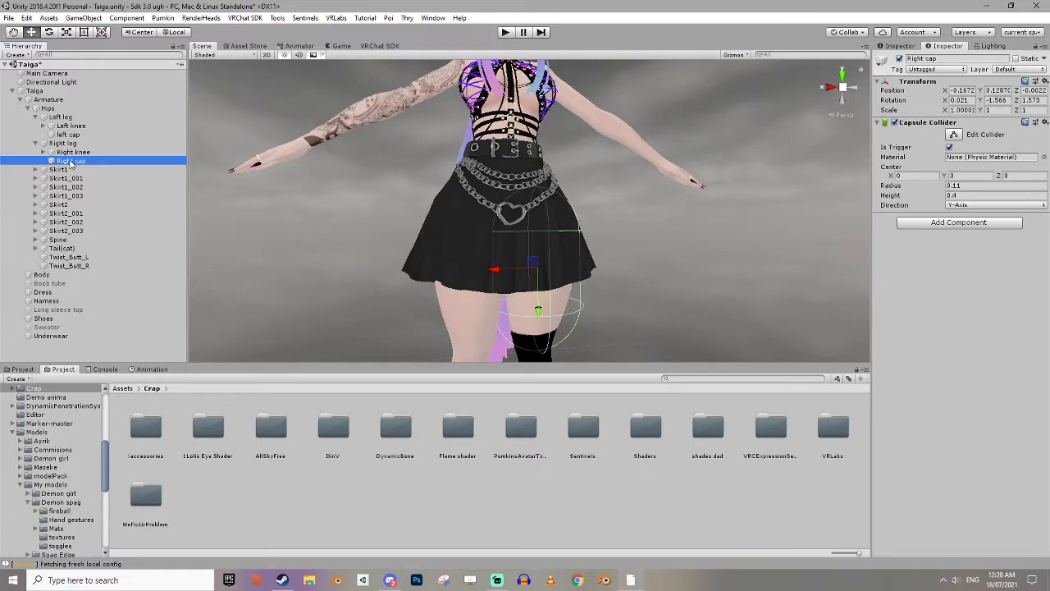
left_click_drag(492, 288, 431, 289)
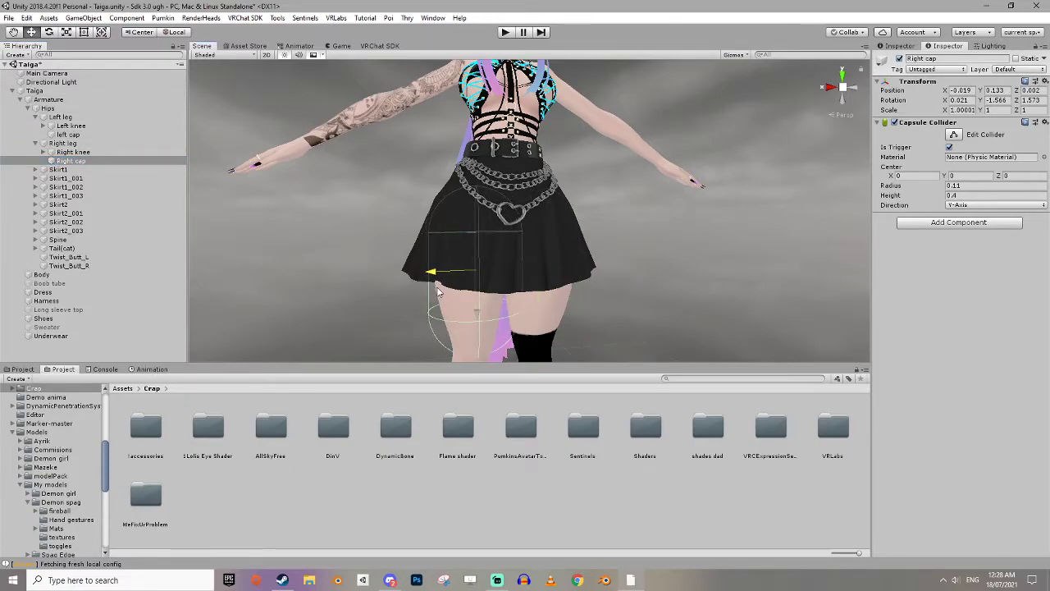
Set the Dress Cloth Capsule Colliders size to 2, assigning left cap and Right cap.
left_click(43, 293)
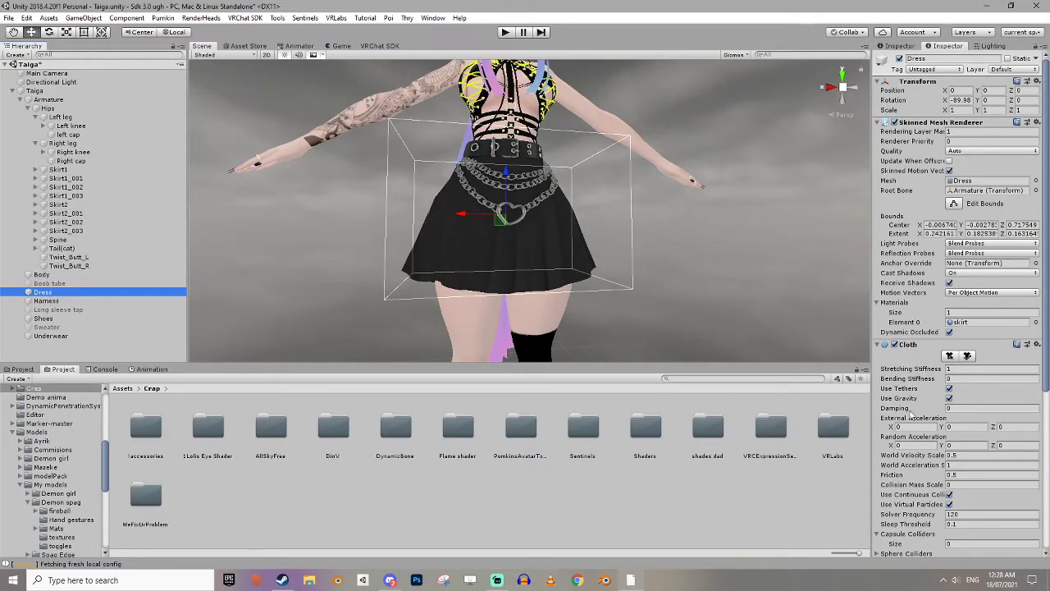
scroll(919, 420, "down", 4)
scroll(934, 418, "down", 1)
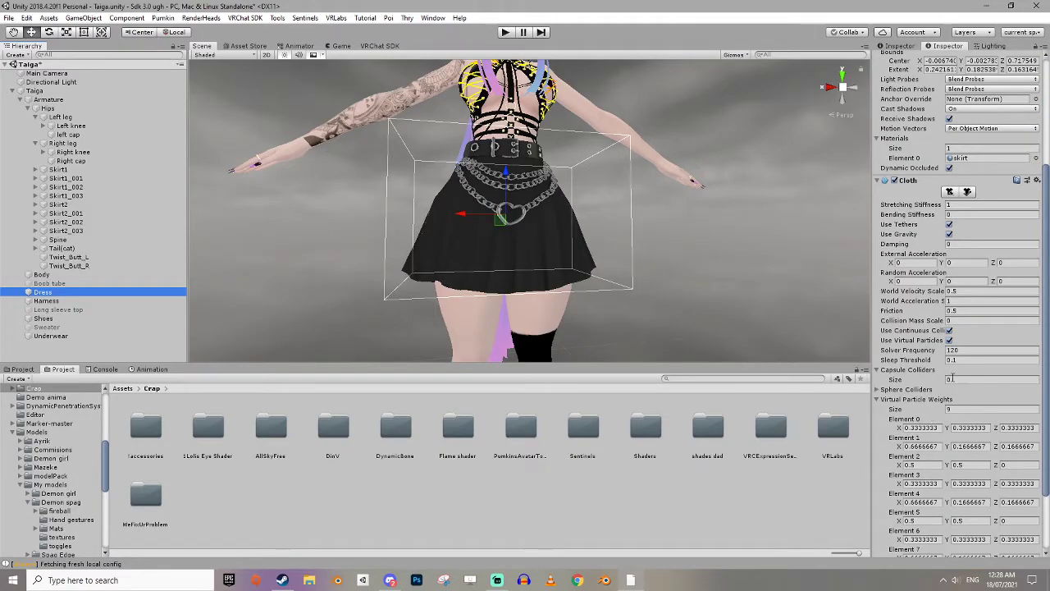
left_click(948, 380)
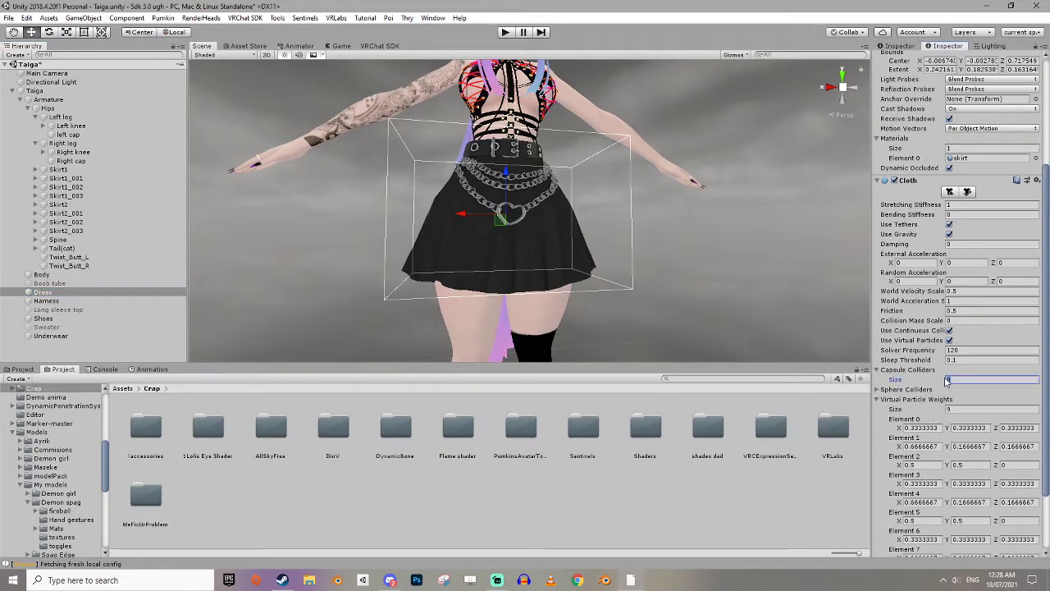
type("2")
key("Return")
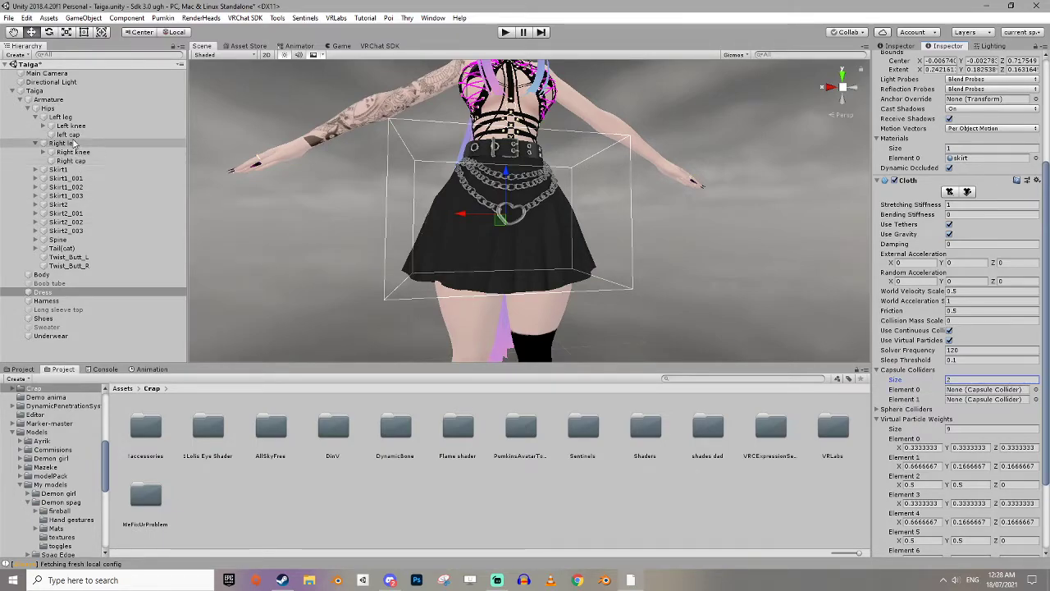
left_click_drag(71, 137, 955, 391)
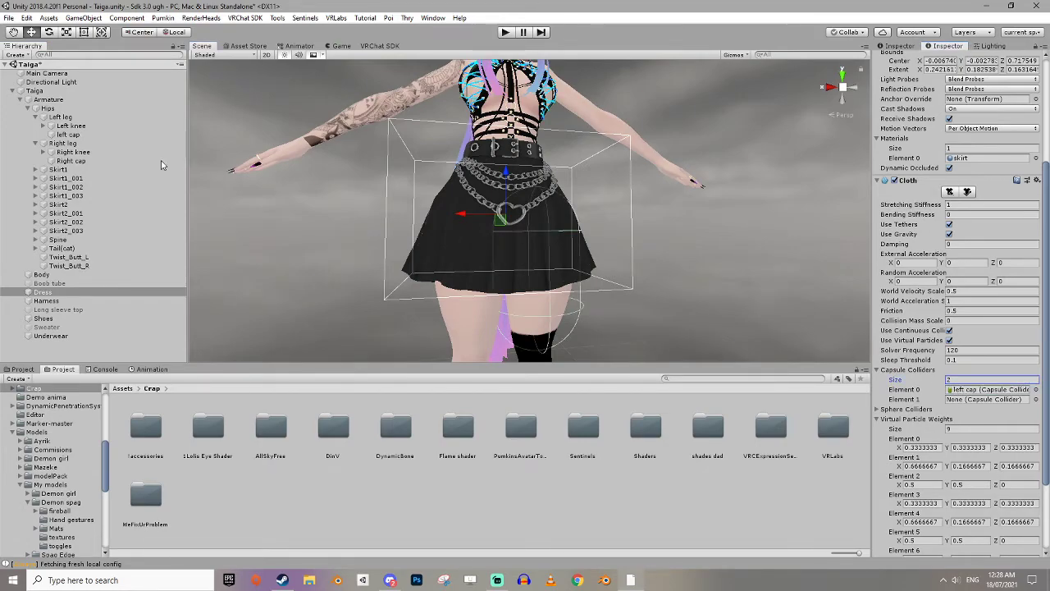
left_click_drag(82, 164, 983, 400)
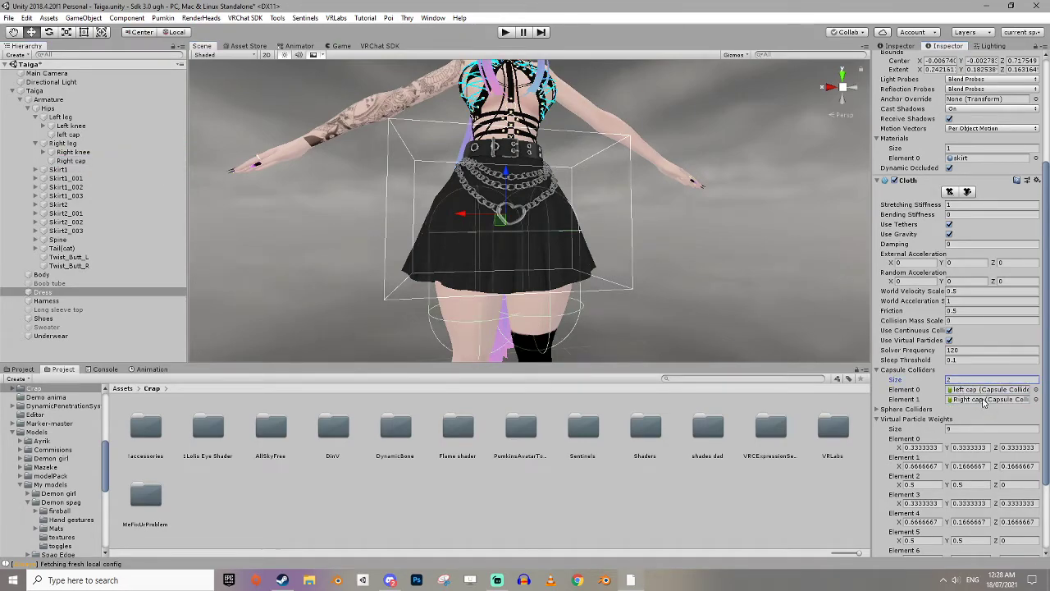
Enter play mode and orbit the Scene view to inspect the skirt from the side.
left_click(506, 32)
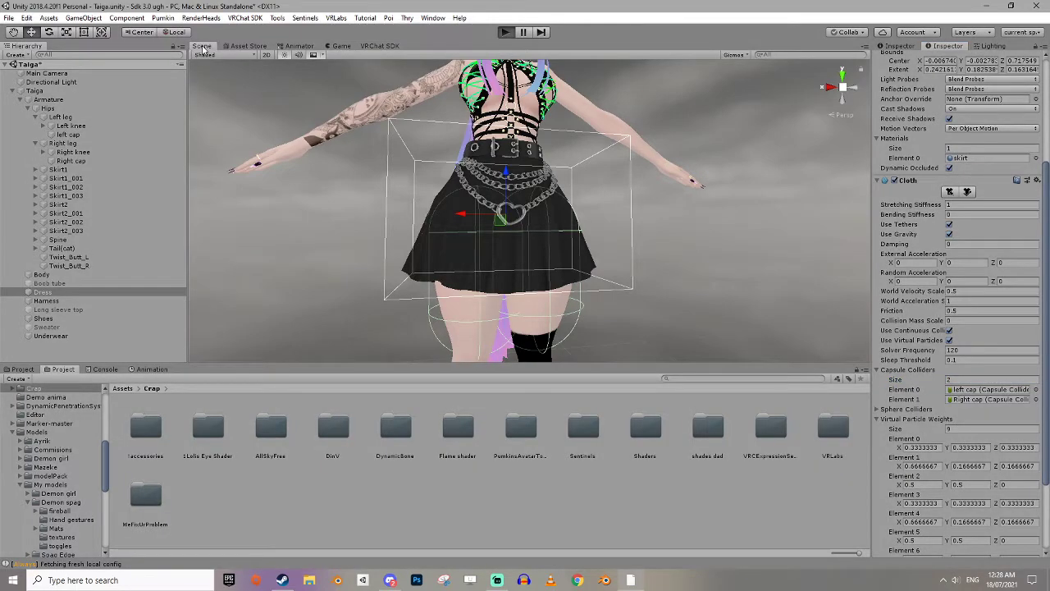
left_click(201, 46)
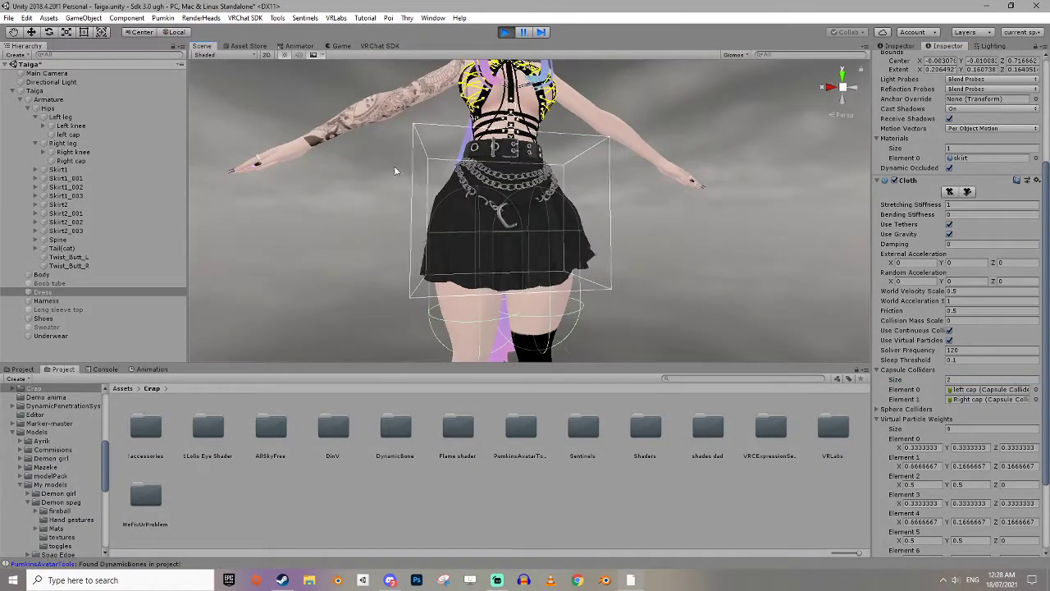
middle_click_drag(624, 304, 706, 292)
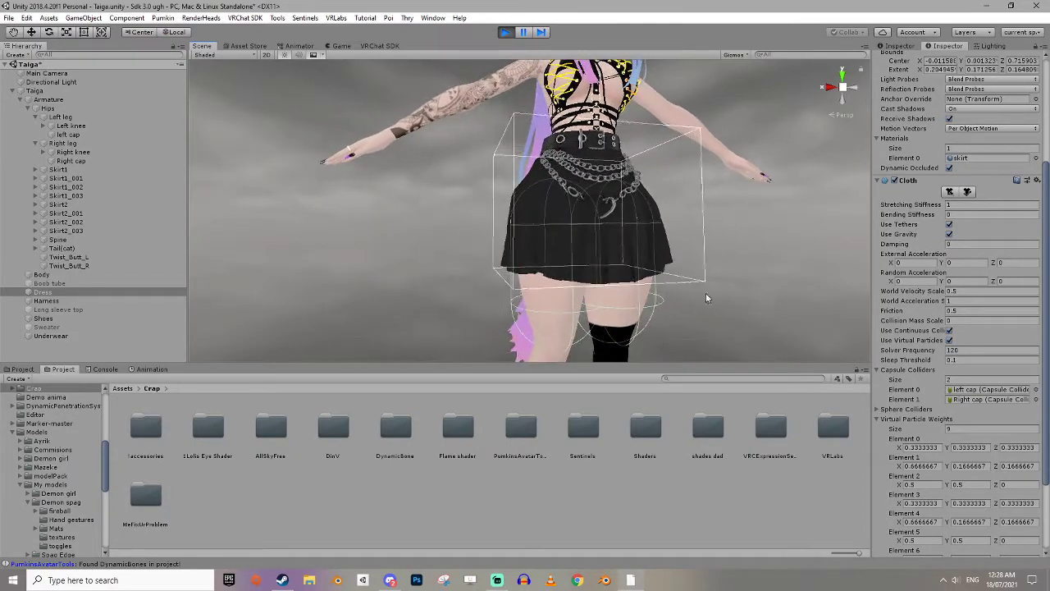
left_click_drag(451, 269, 567, 238, "alt")
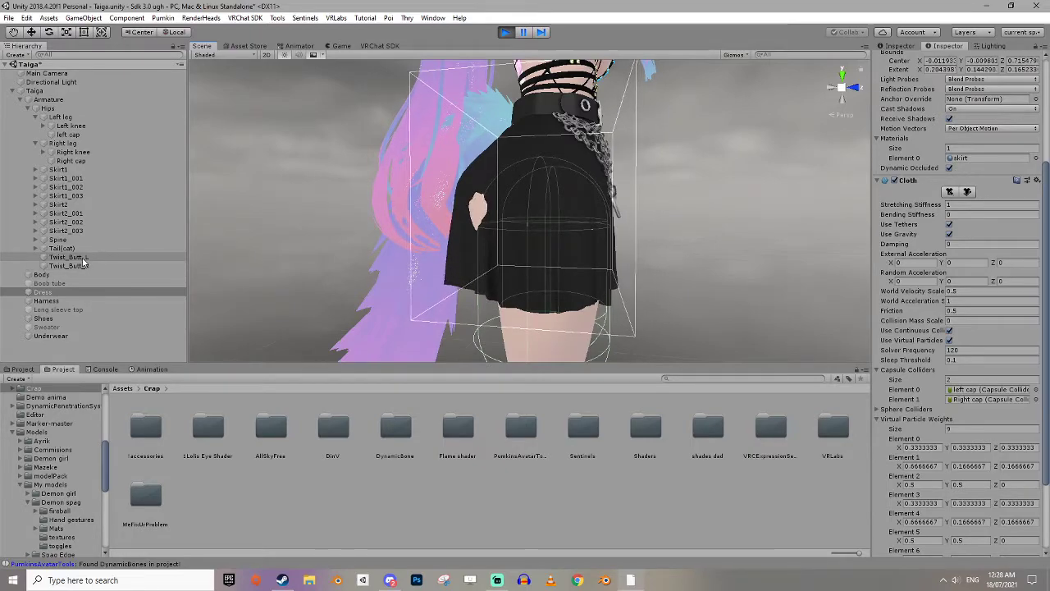
right_click_drag(459, 262, 592, 298)
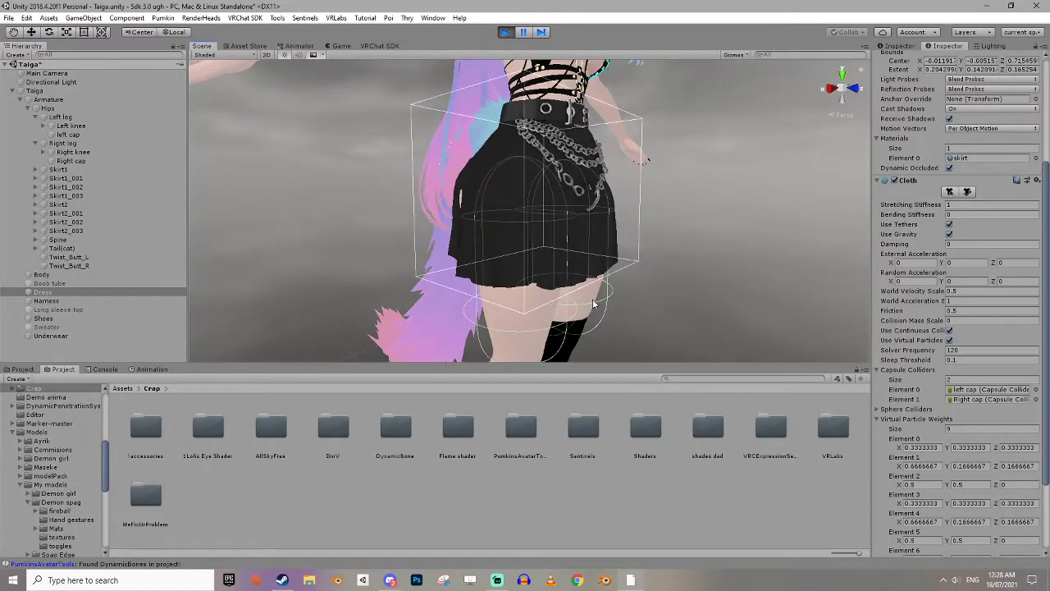
Move the Left leg bone with the move tool to test the skirt's collision.
left_click(72, 125)
left_click(60, 117)
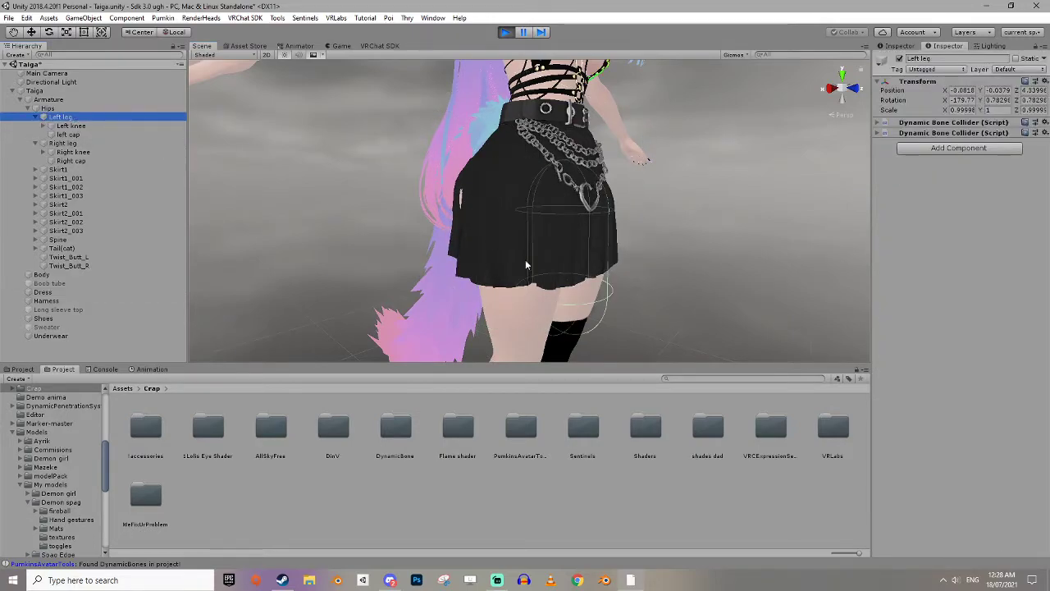
key("w")
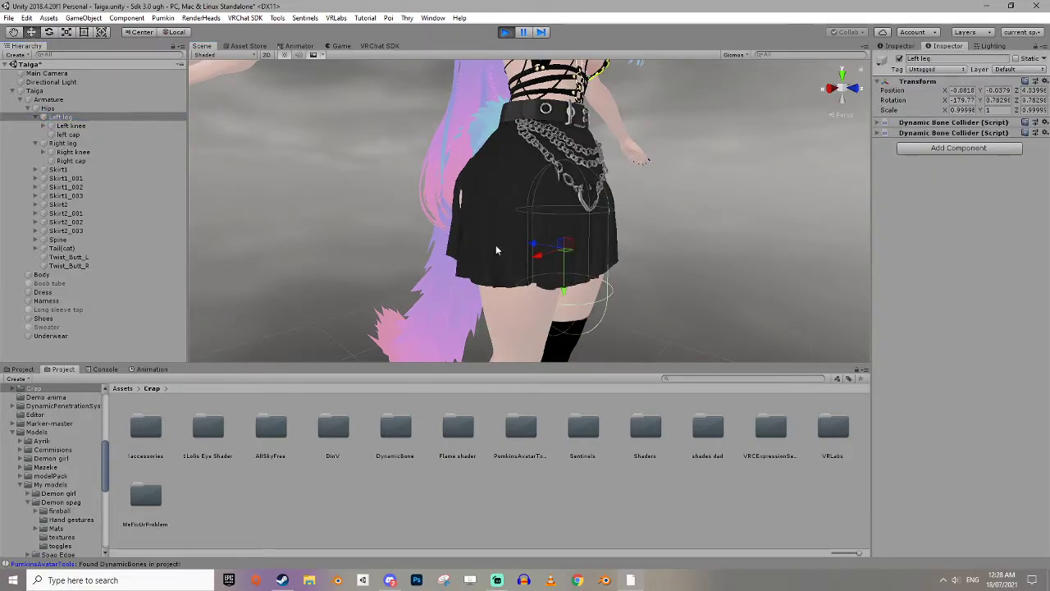
left_click_drag(539, 247, 535, 283)
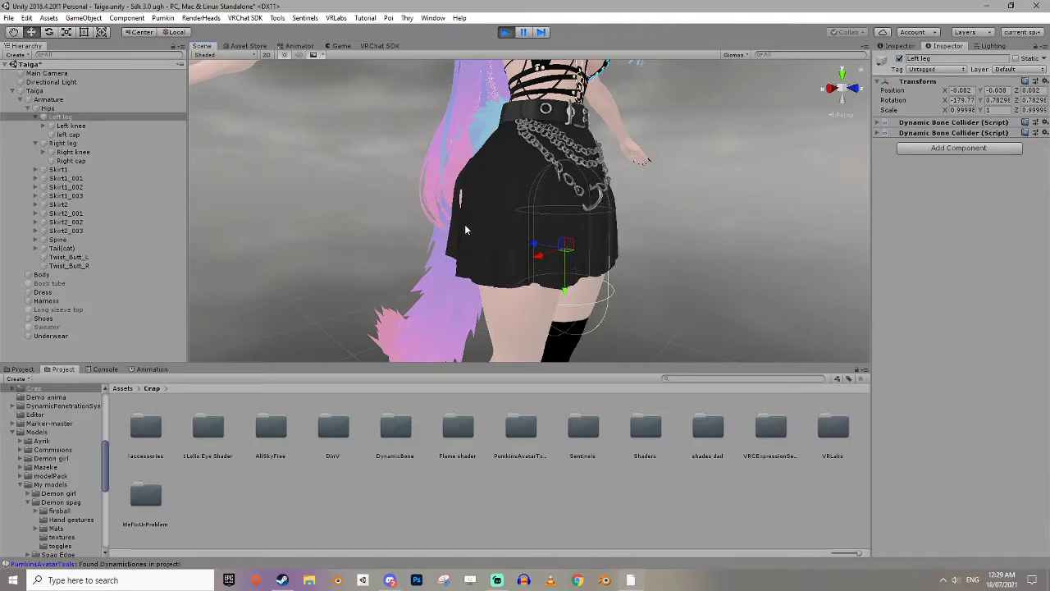
left_click_drag(692, 283, 469, 348, "alt")
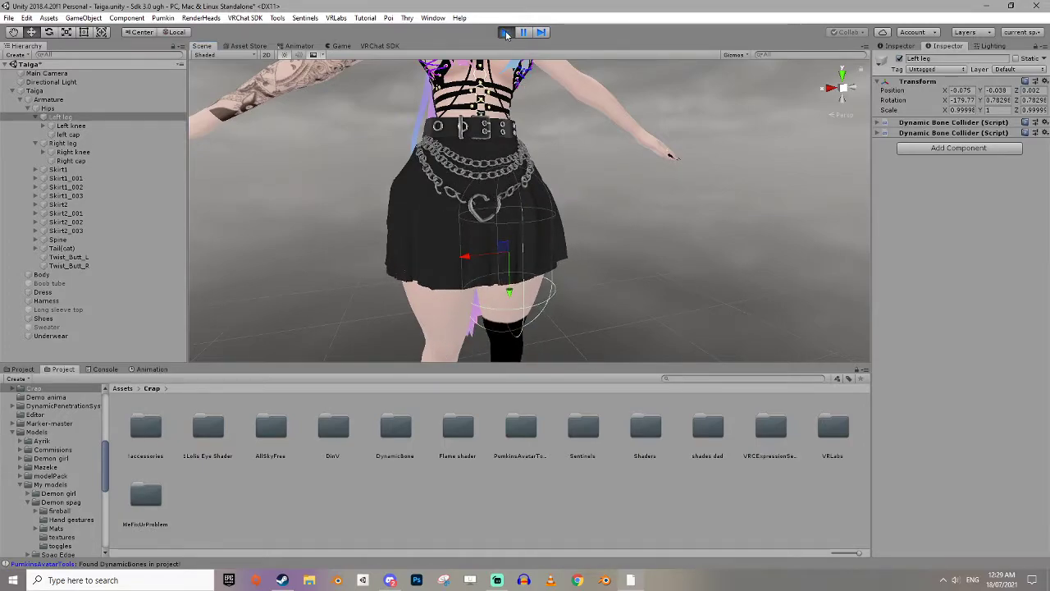
Exit play mode, reselect Dress, and close the Layout list without changing the layout.
key("ctrl+p")
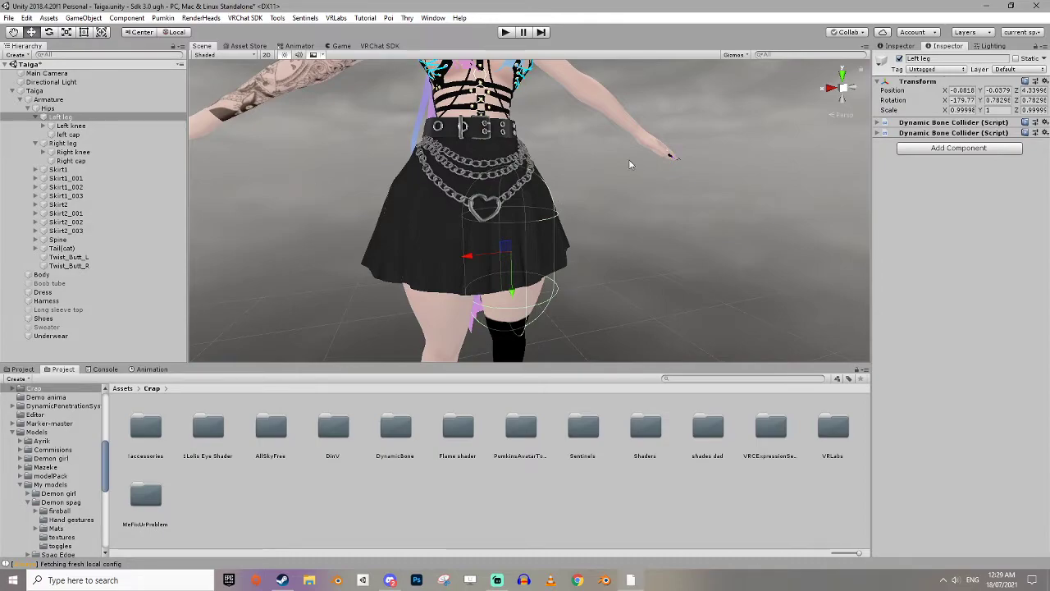
scroll(603, 219, "down", 2)
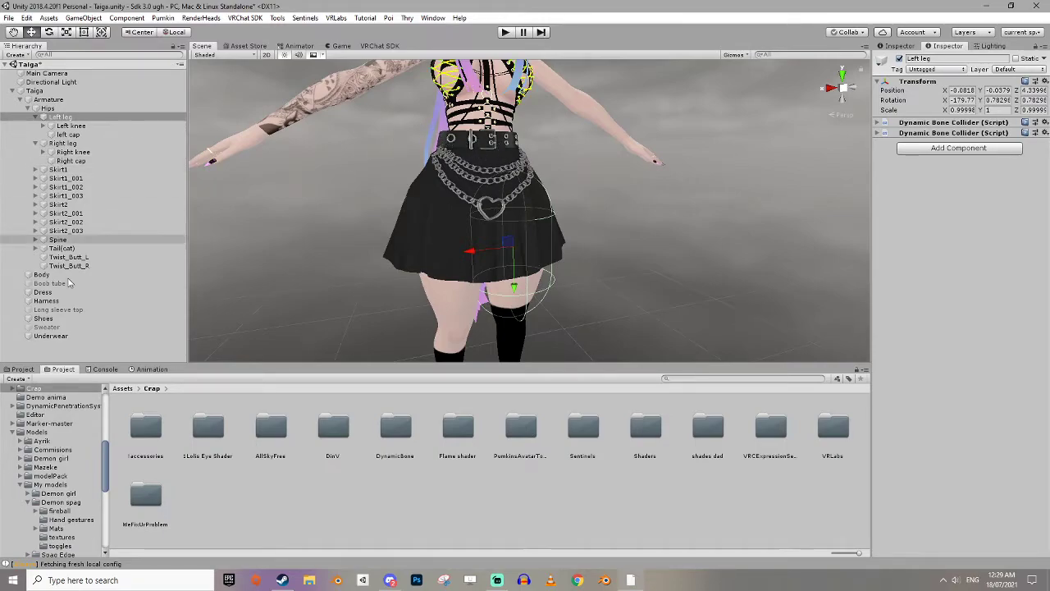
left_click(45, 293)
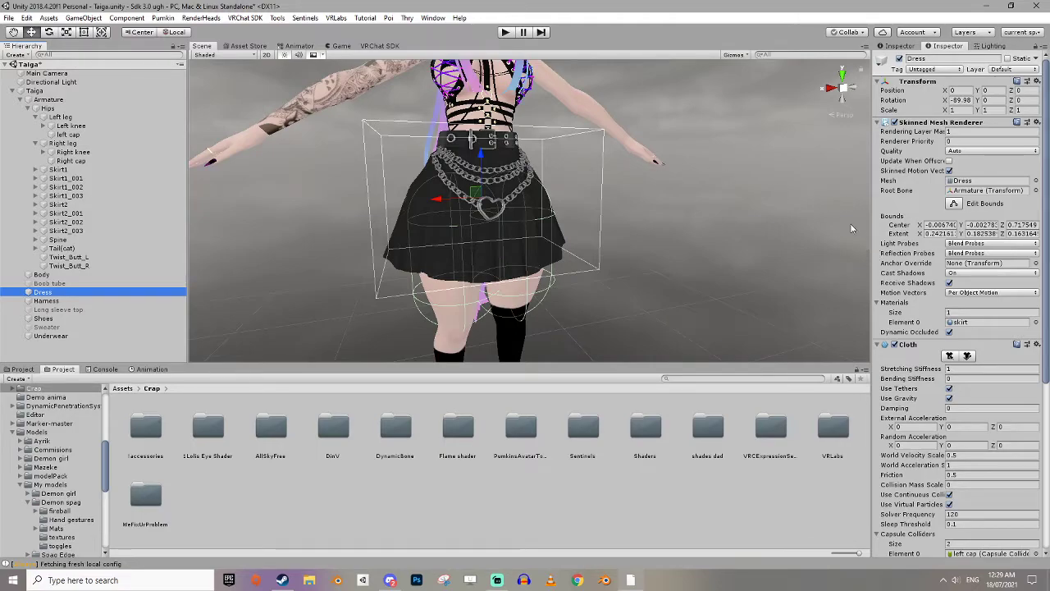
left_click(1020, 32)
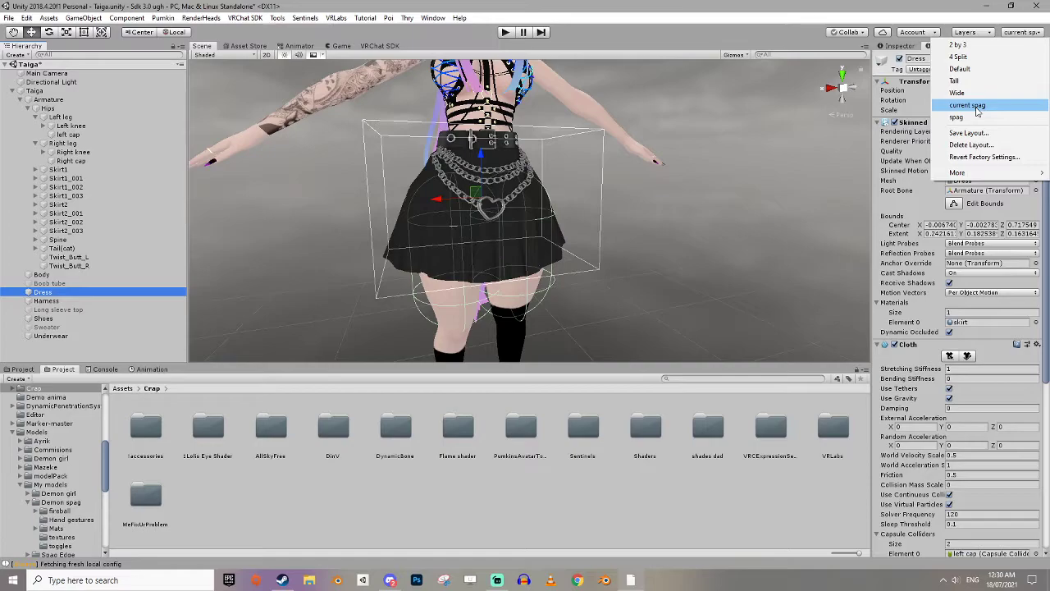
left_click(684, 46)
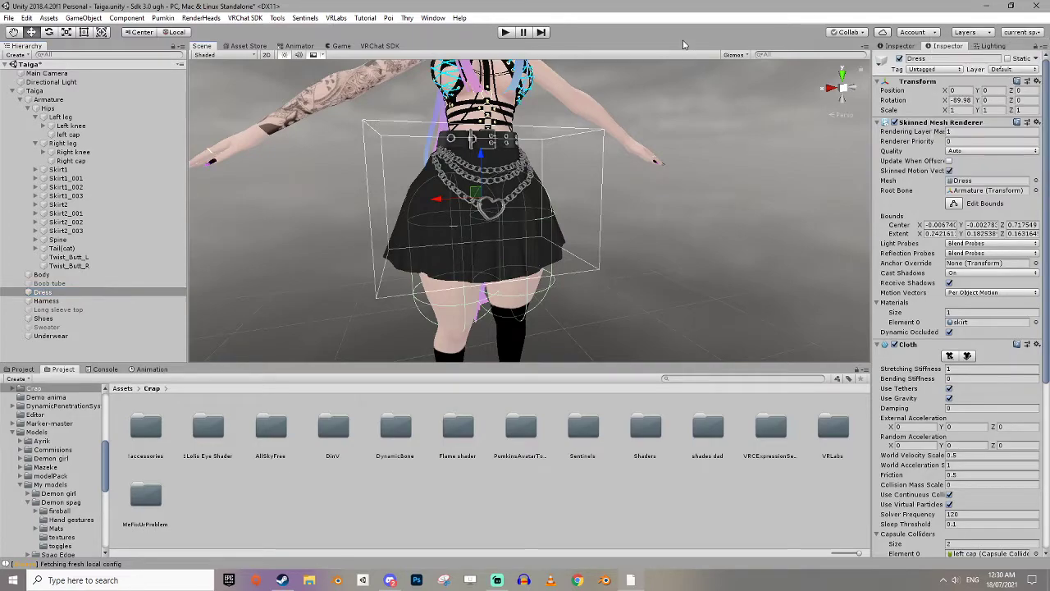